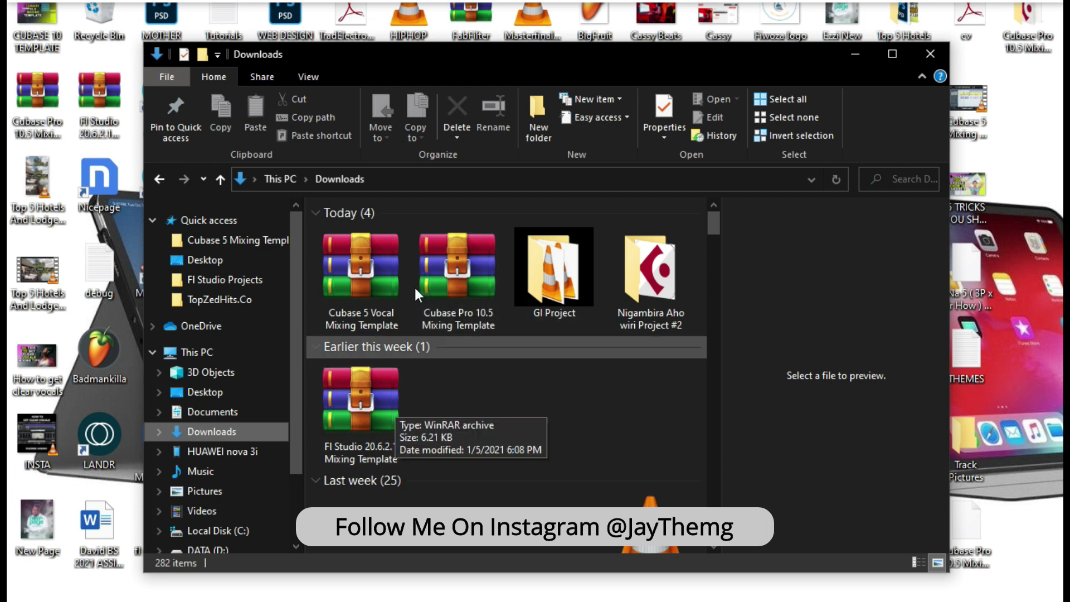
Step: Select the Cubase Pro 10.5 Mixing Template RAR archive in the Downloads folder
left_click(472, 274)
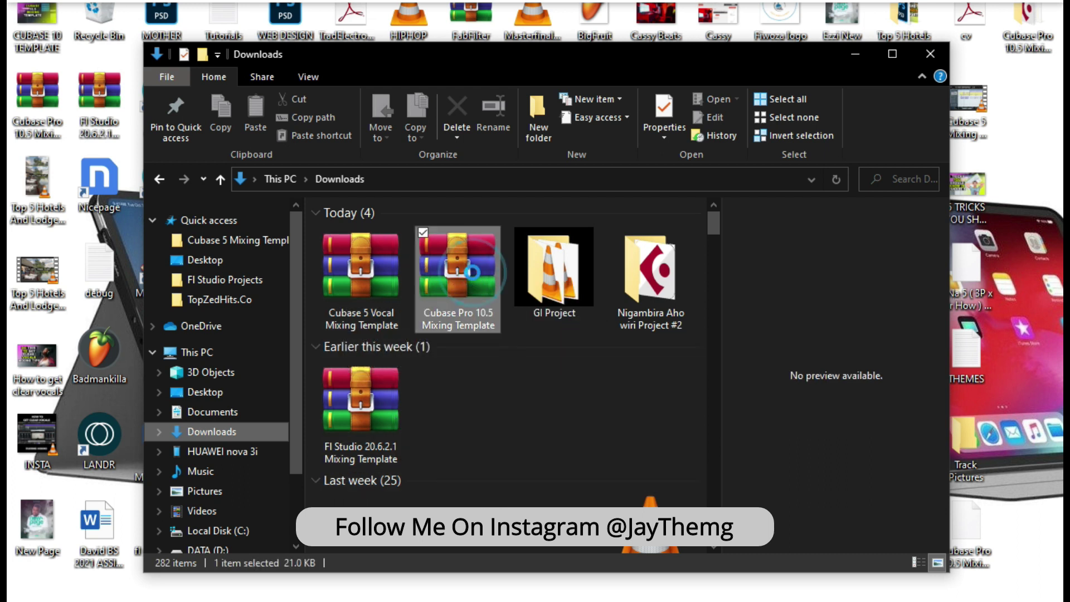
Step: Extract the archive into Downloads with Extract Here and open the new Cubase Pro 10.5 Mixing Template folder
right_click(473, 310)
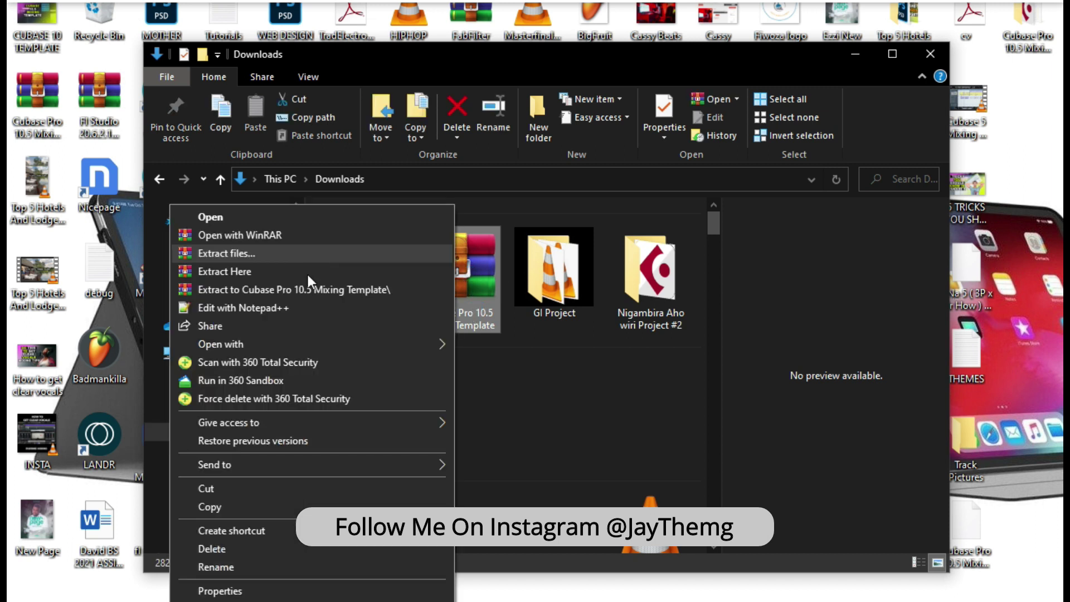
left_click(250, 272)
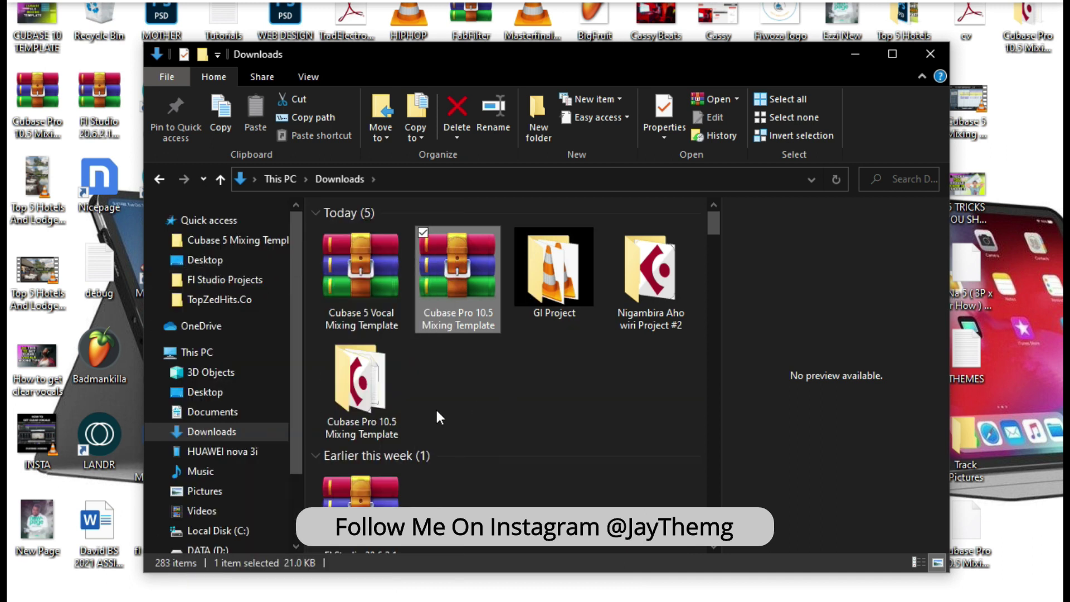
double_click(365, 379)
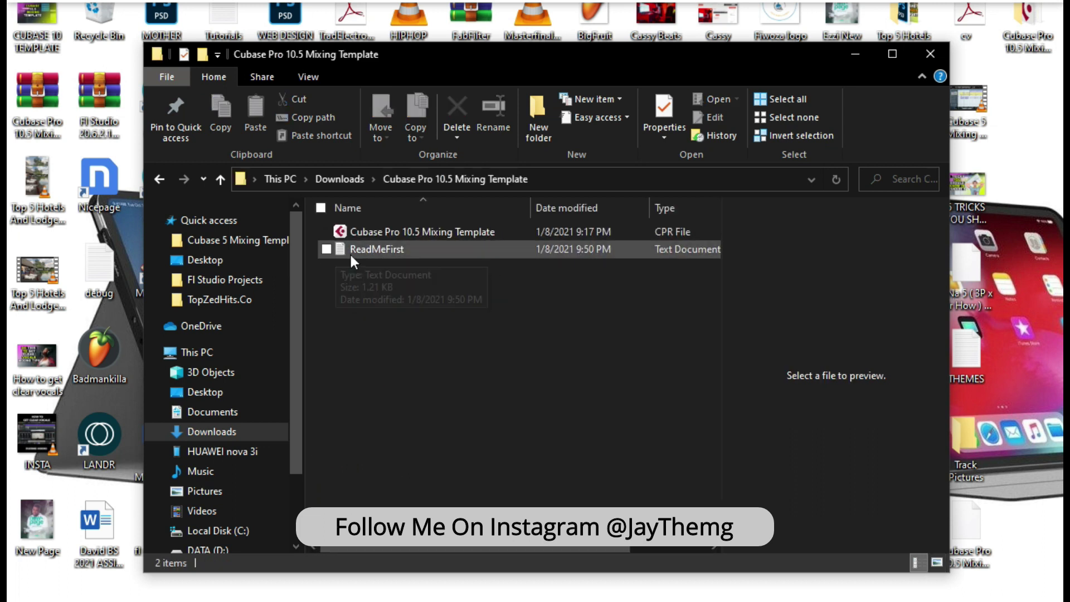
left_click(398, 252)
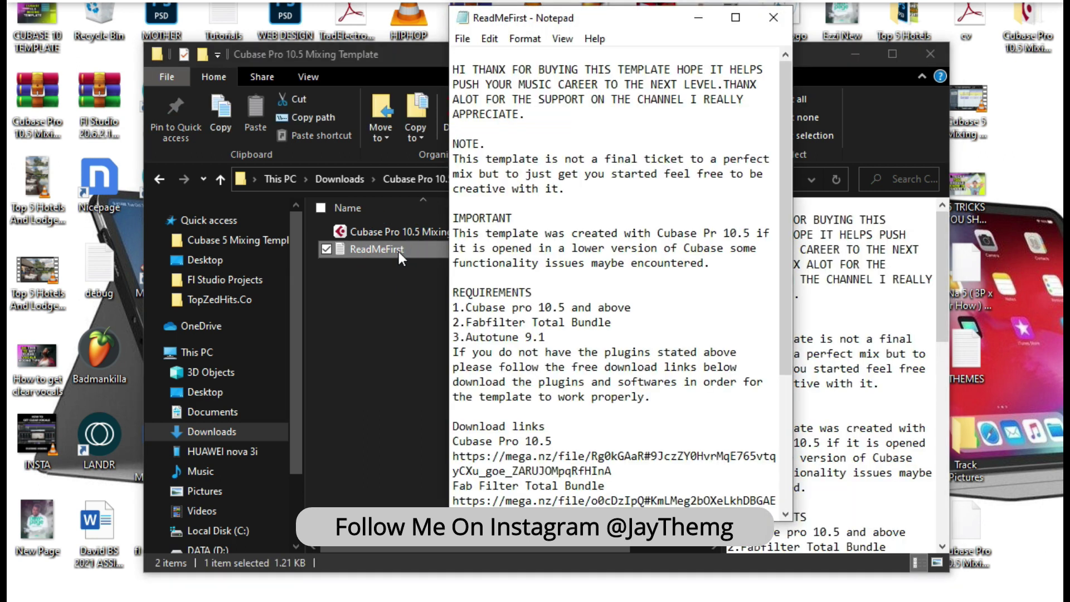
left_click_drag(595, 15, 425, 19)
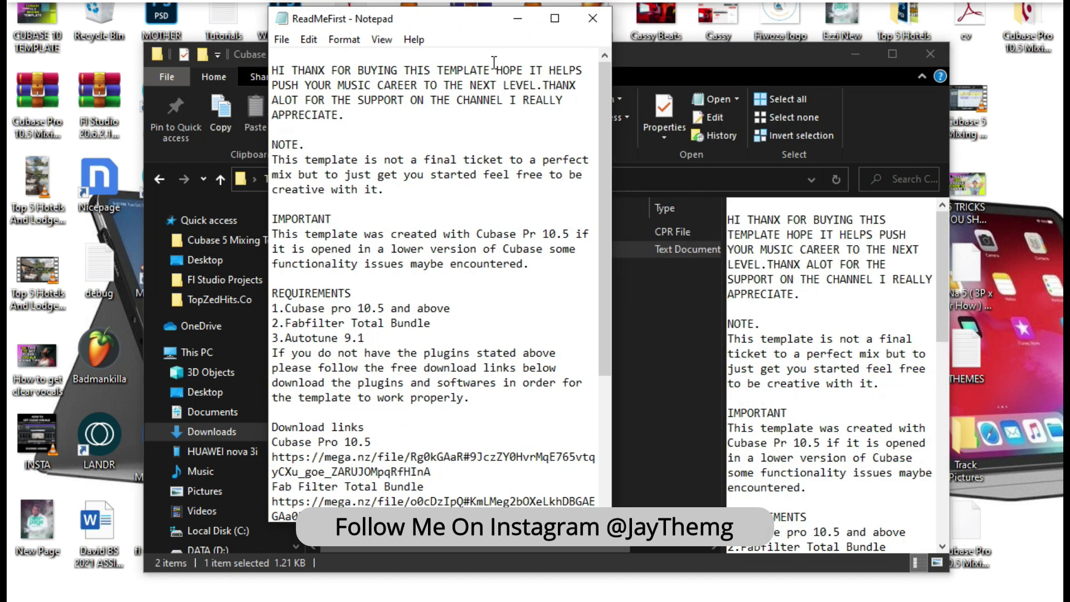
left_click_drag(602, 111, 622, 251)
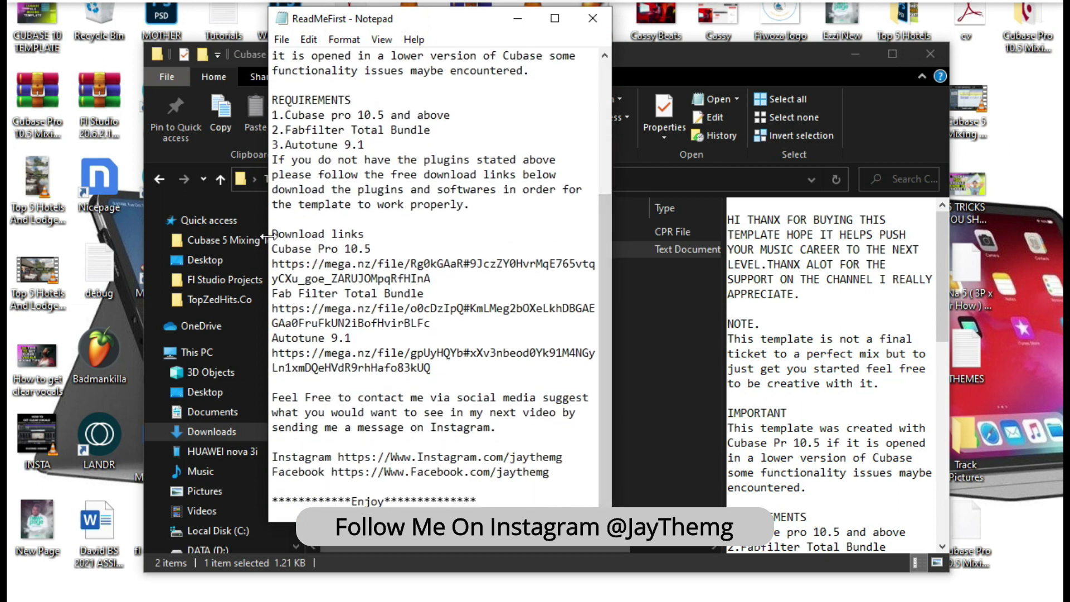
left_click_drag(601, 294, 601, 148)
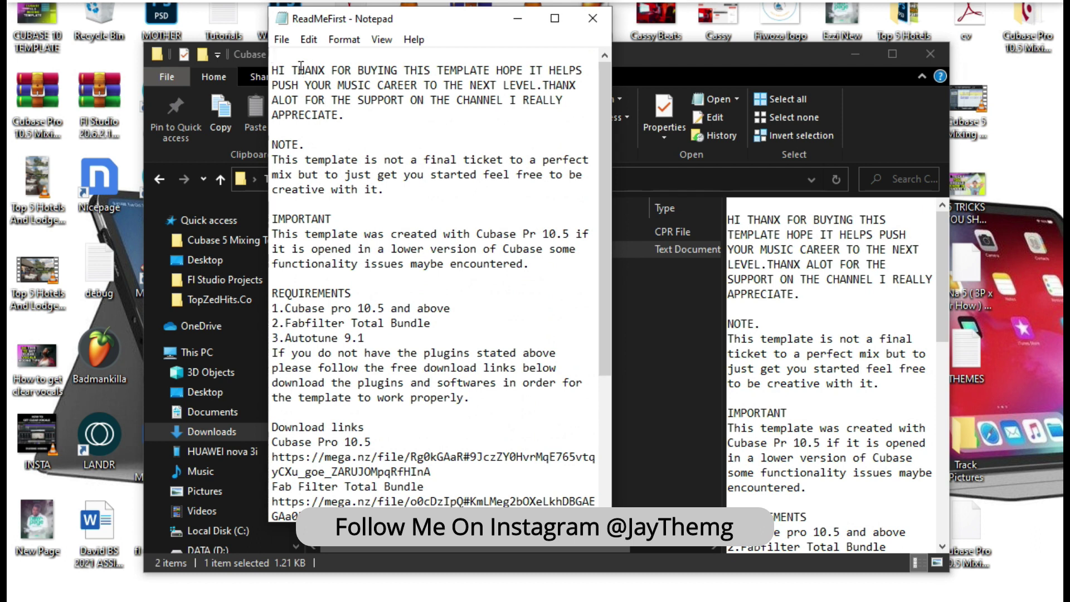
left_click(582, 23)
Step: Open the template's CPR file and browse to DATA (D:) > Studio Data > Cubase Projects
left_click(389, 233)
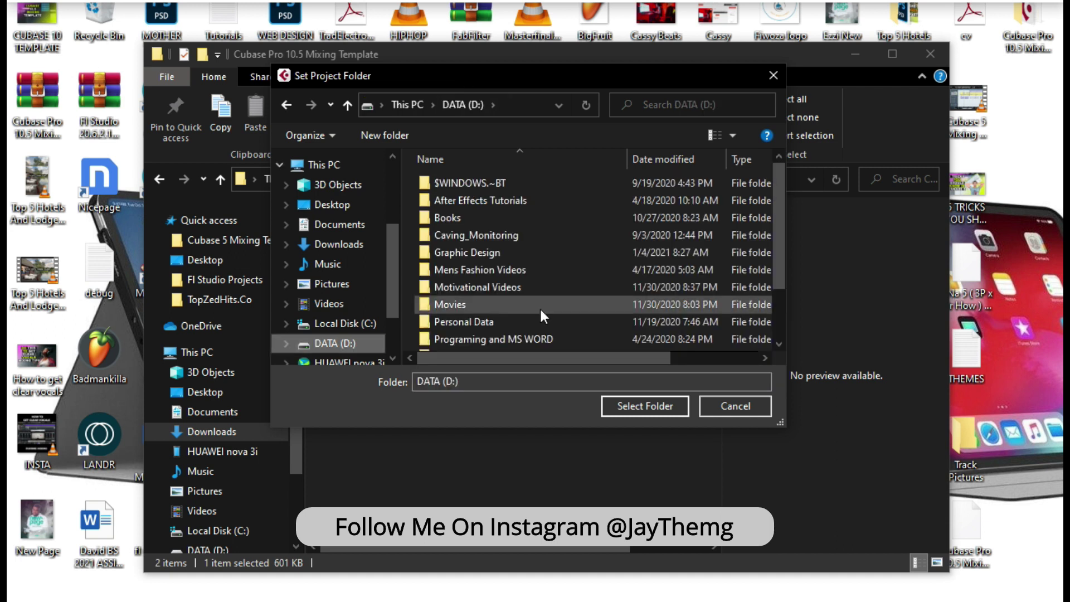
scroll(551, 311, "down", 2)
left_click(447, 325)
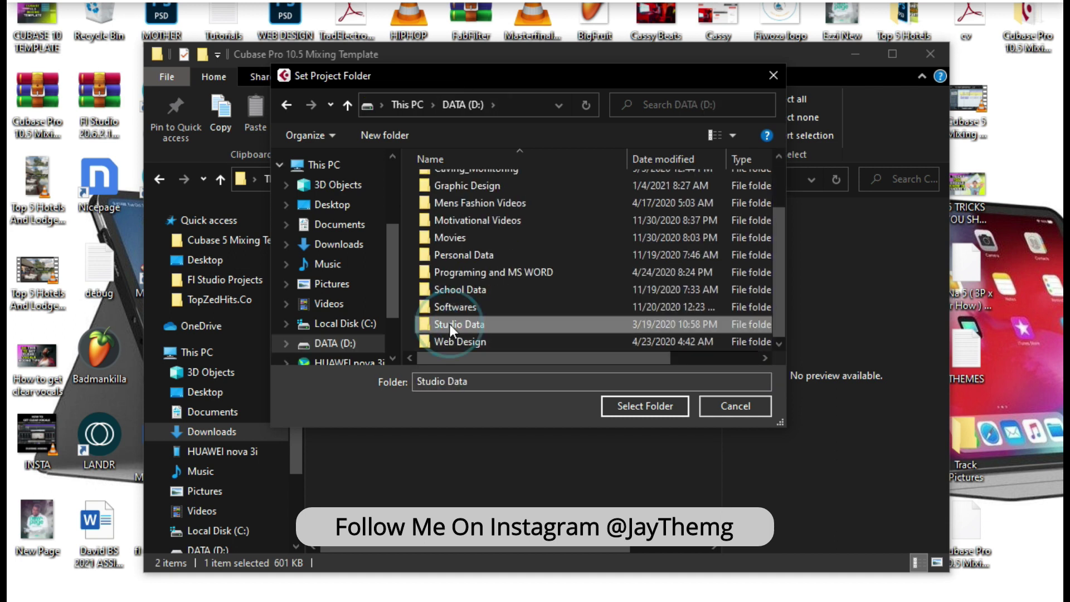
double_click(449, 323)
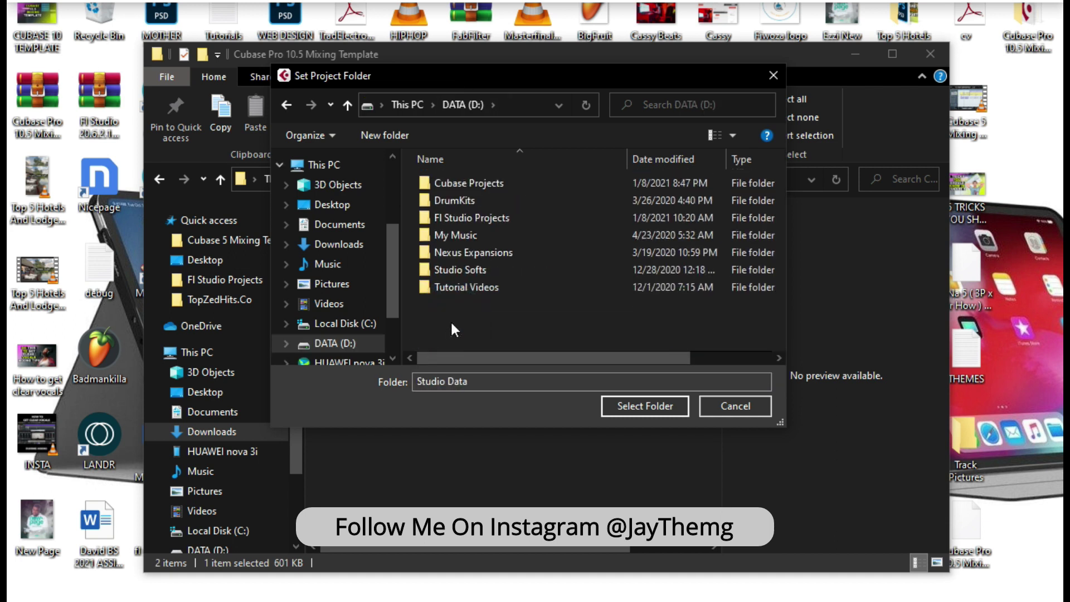
left_click(497, 180)
double_click(497, 180)
scroll(614, 324, "down", 3)
scroll(614, 324, "up", 3)
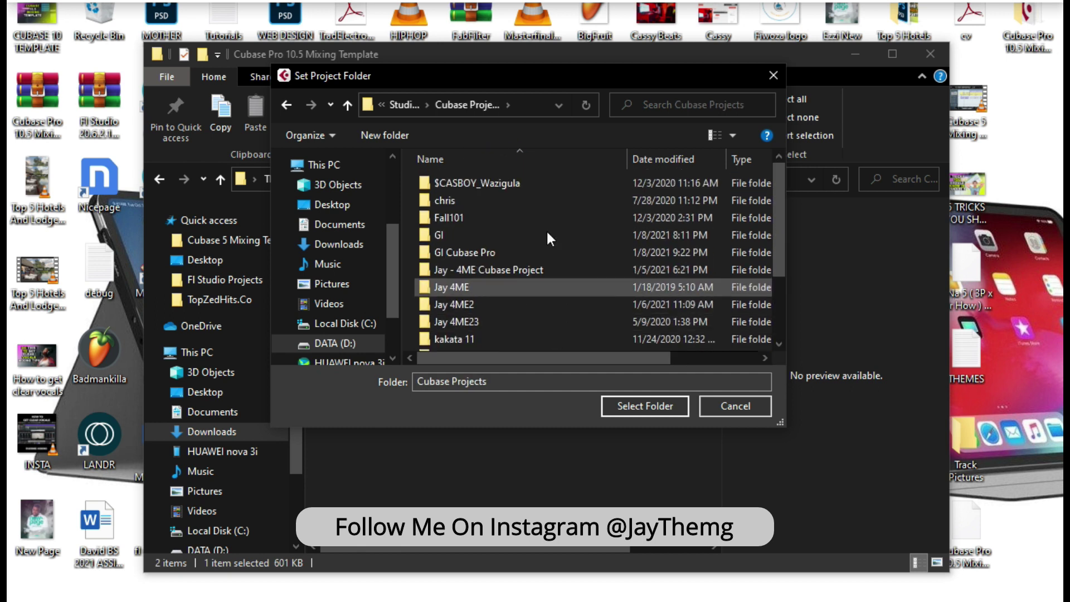
scroll(445, 223, "down", 2)
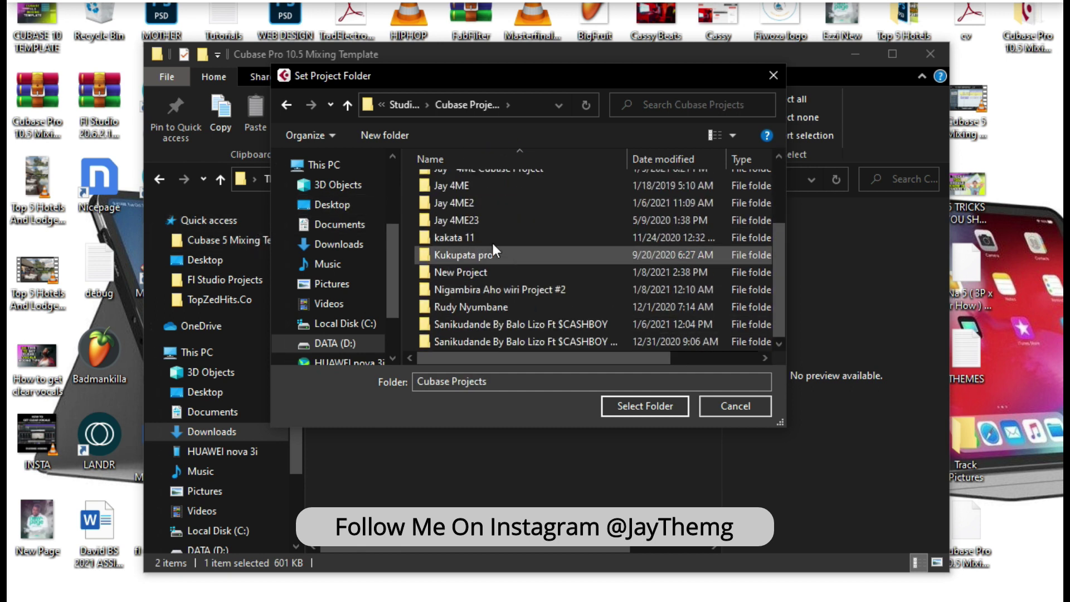
Step: Create a folder named New inside Cubase Projects and select it as the project folder
left_click(558, 240)
right_click(559, 240)
mouse_move(429, 415)
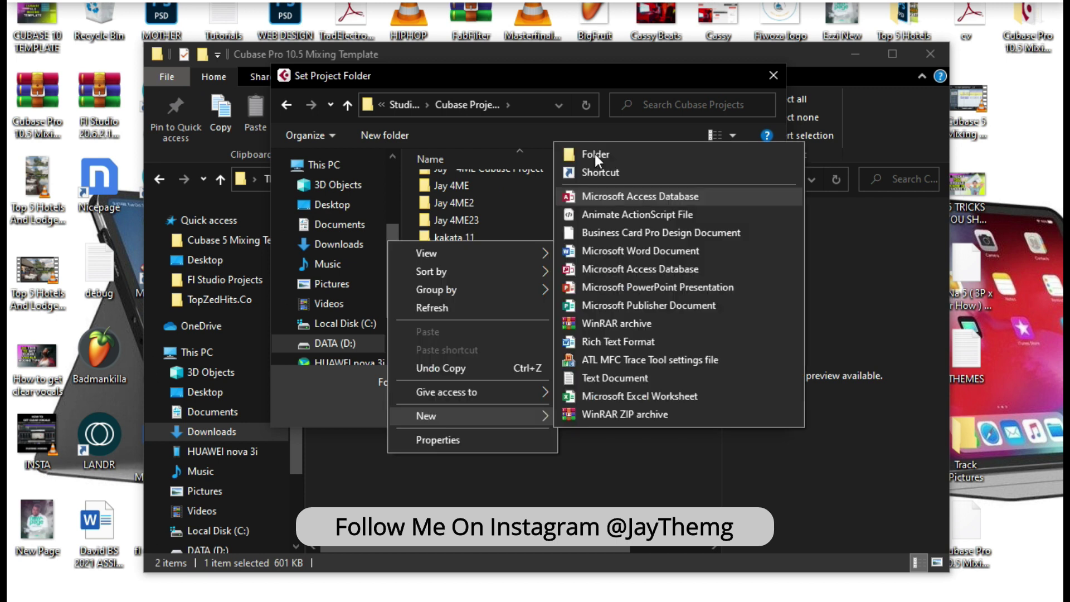
left_click(594, 154)
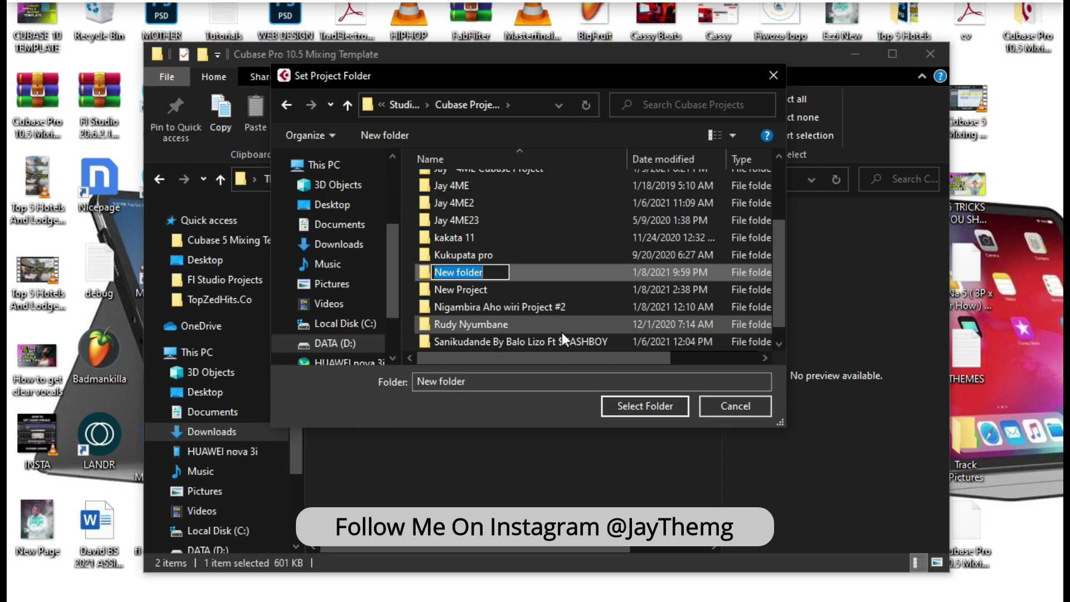
type("New")
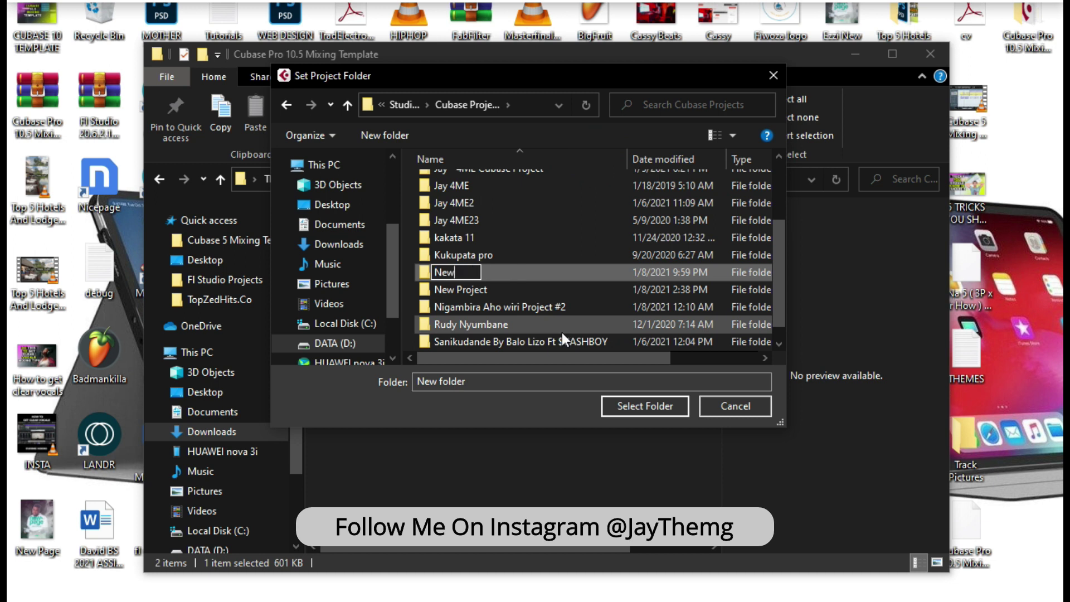
left_click(562, 274)
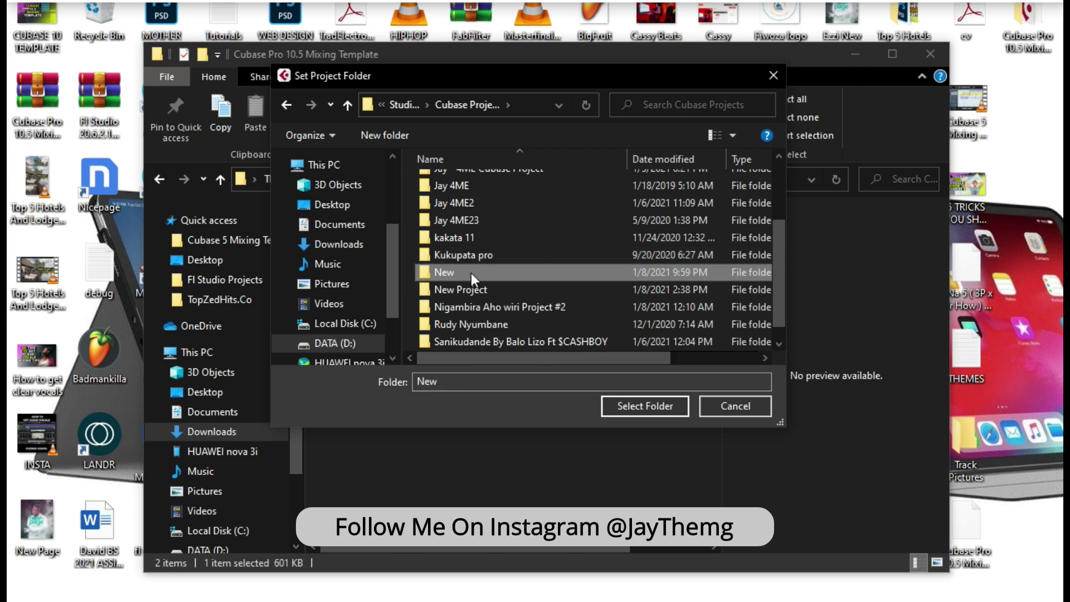
left_click(649, 406)
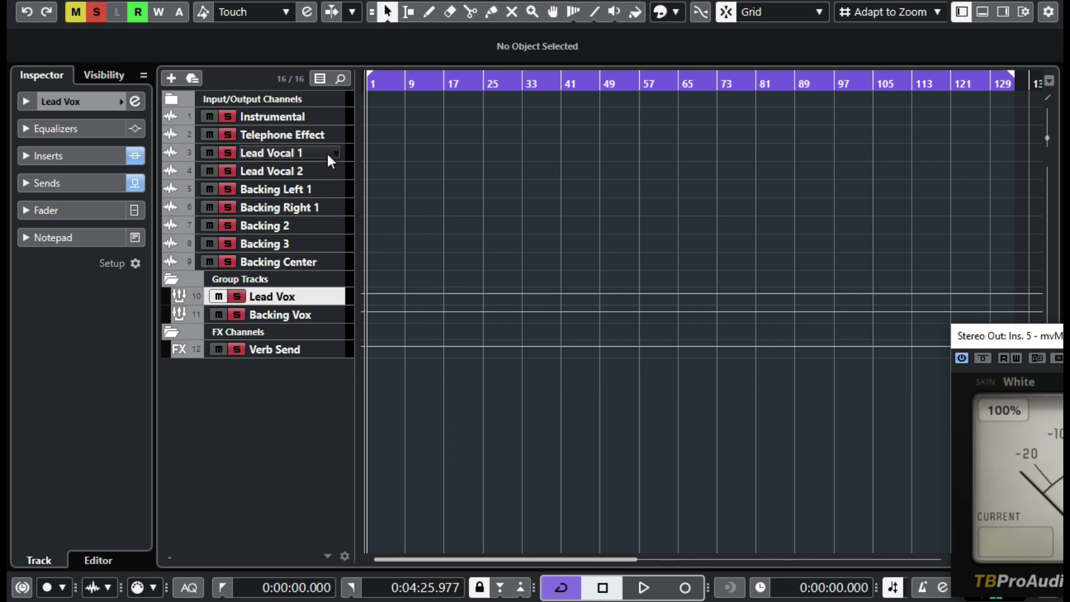
Step: Select the Lead Vocal 1 track to view its settings in the Inspector
left_click(328, 156)
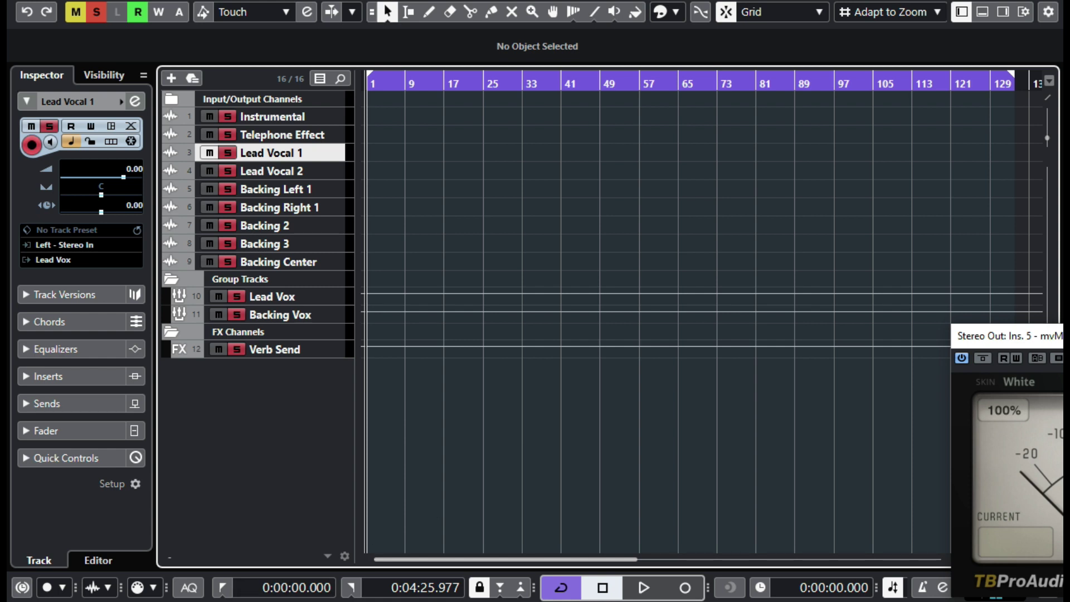
mouse_move(184, 601)
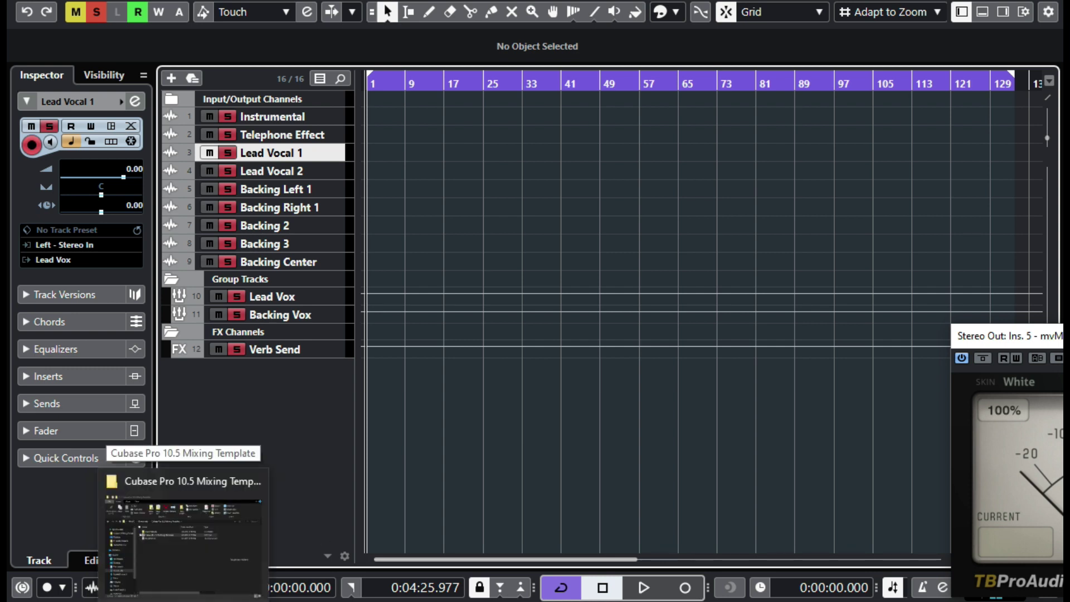
Step: Open Downloads > GI Project in File Explorer and drag the window to the right half of the screen
left_click(183, 536)
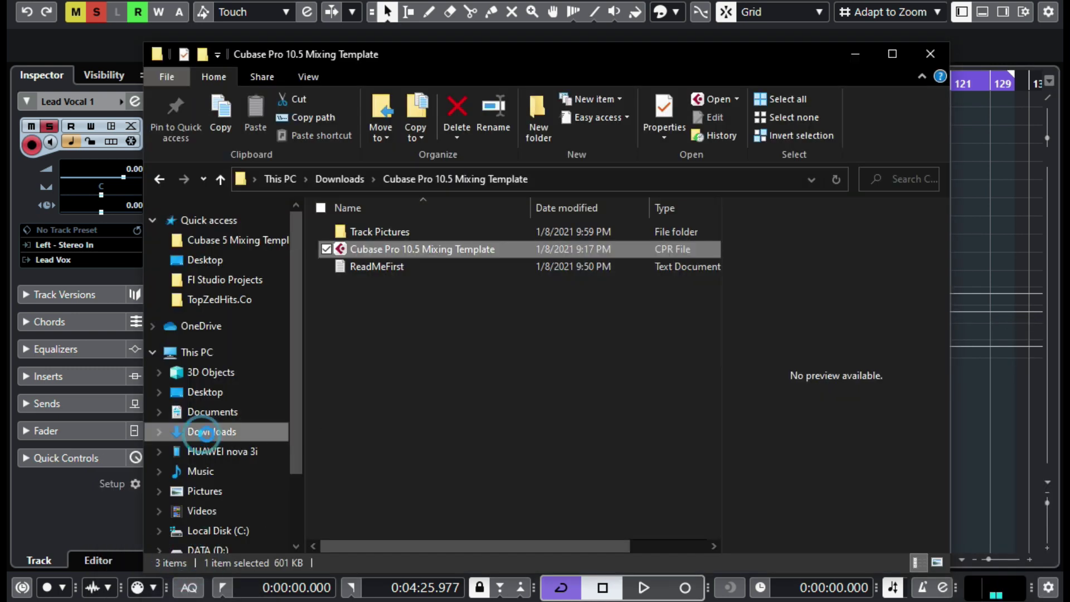
left_click(207, 433)
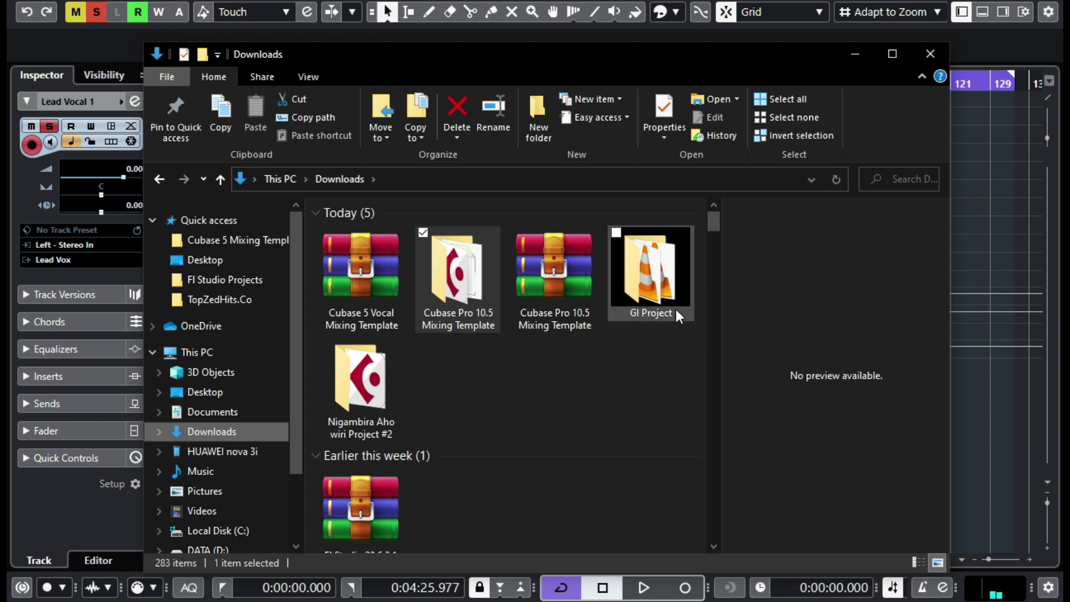
left_click(662, 284)
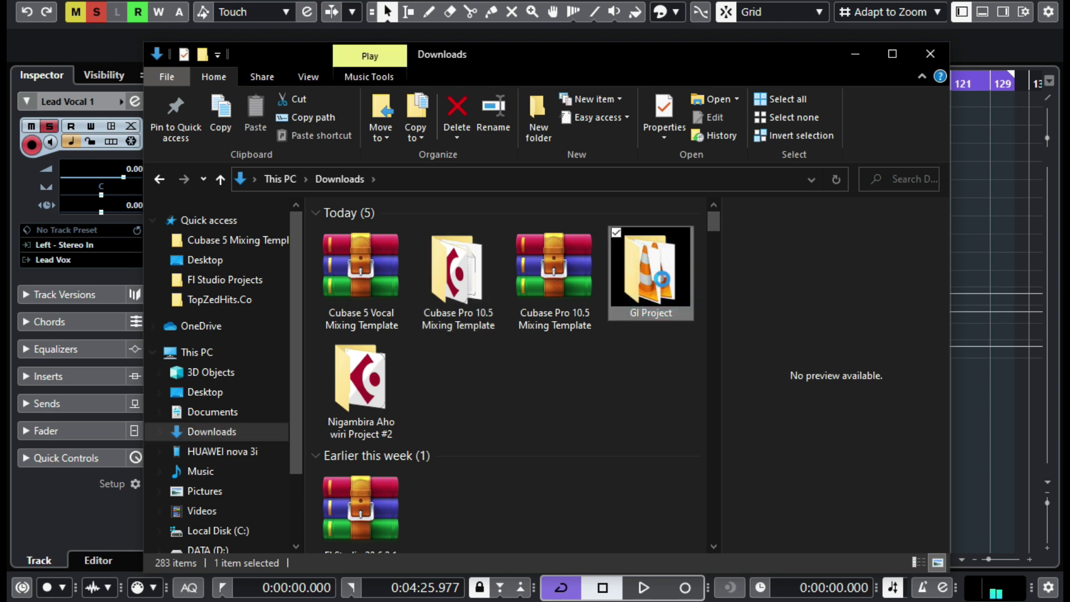
double_click(662, 284)
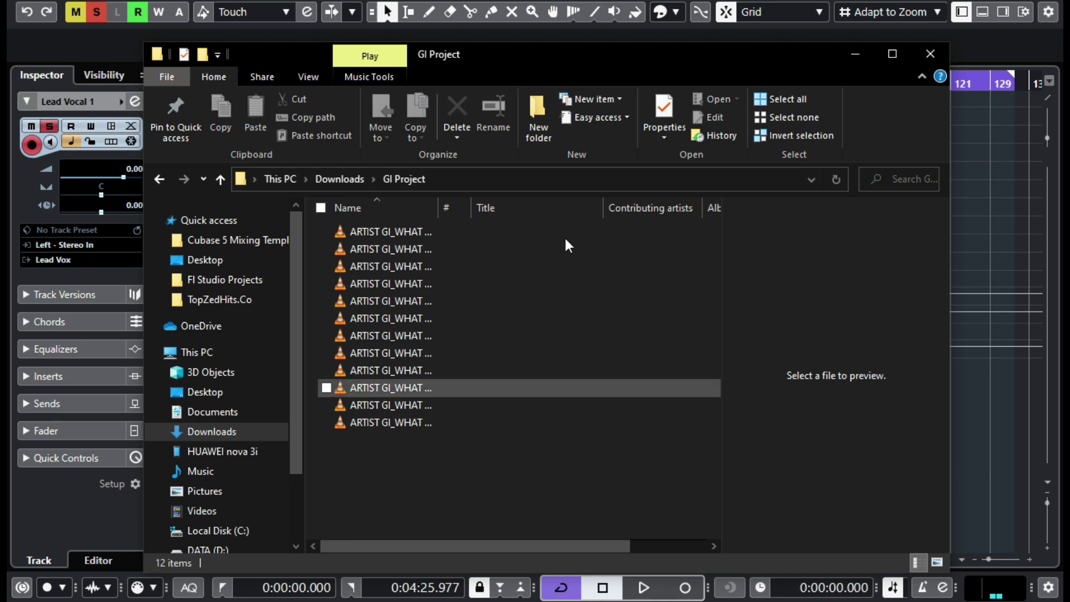
left_click_drag(514, 56, 1006, 89)
Step: Drag all 12 GI Project stems into Cubase, choosing Different tracks so each gets its own track
left_click(914, 452)
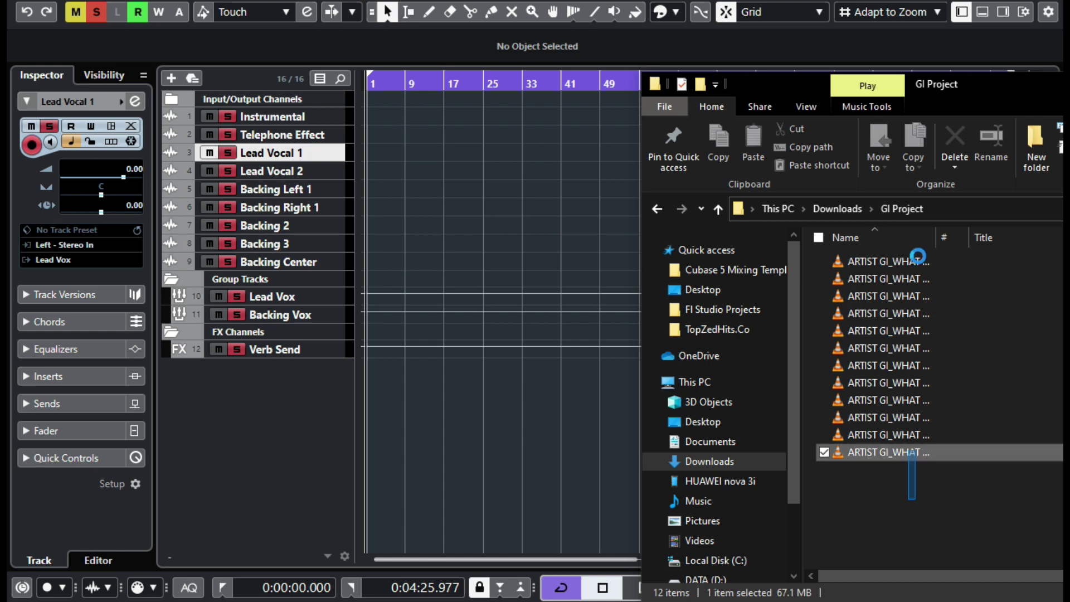
mouse_move(918, 256)
left_mouse_down()
mouse_move(811, 344)
mouse_move(441, 409)
mouse_move(379, 403)
mouse_move(365, 379)
left_mouse_up()
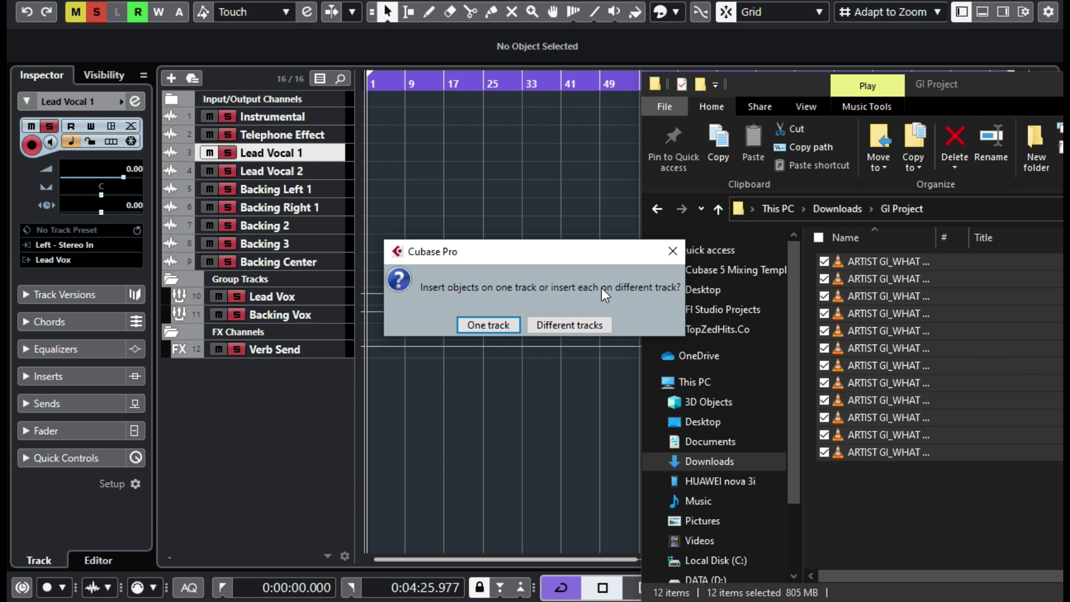
left_click(583, 324)
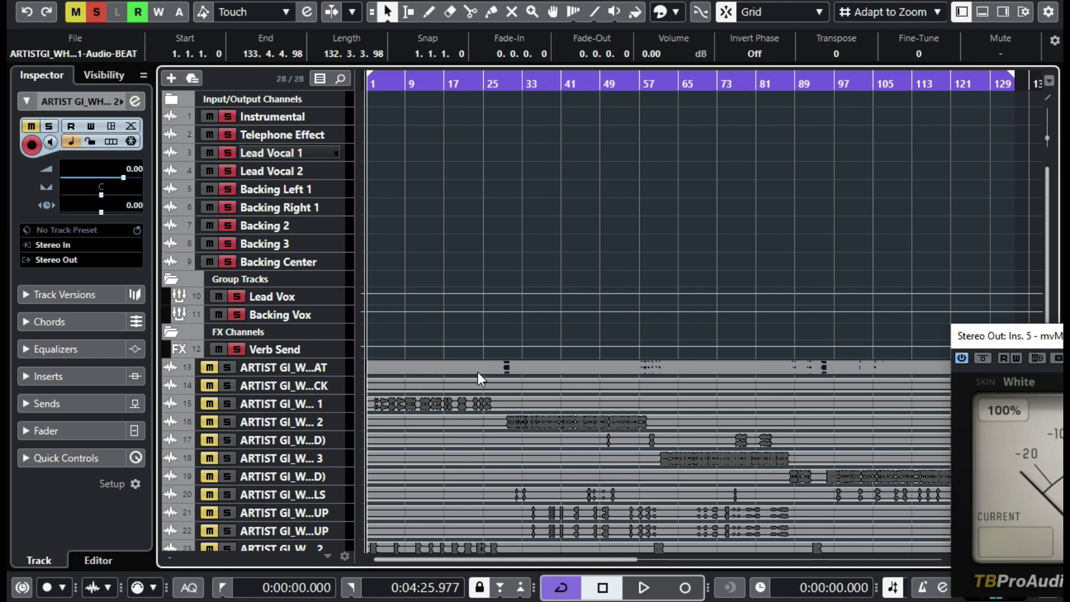
Step: Move the beat stem onto Instrumental and lead vocal 1 onto Lead Vocal 1, erasing everything after bar 33
left_click_drag(418, 372, 407, 117)
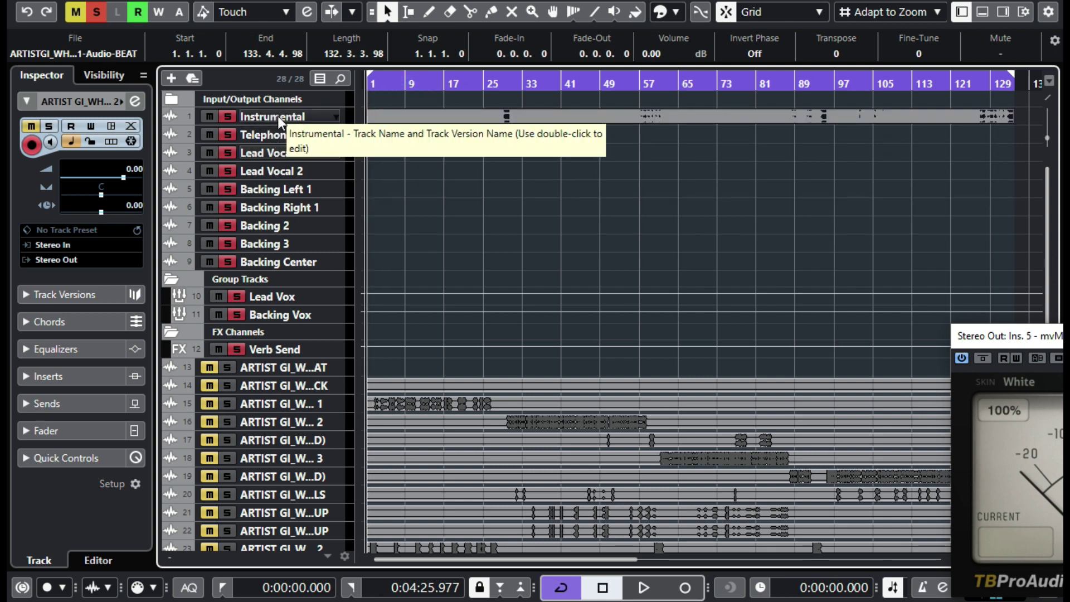
left_click(418, 403)
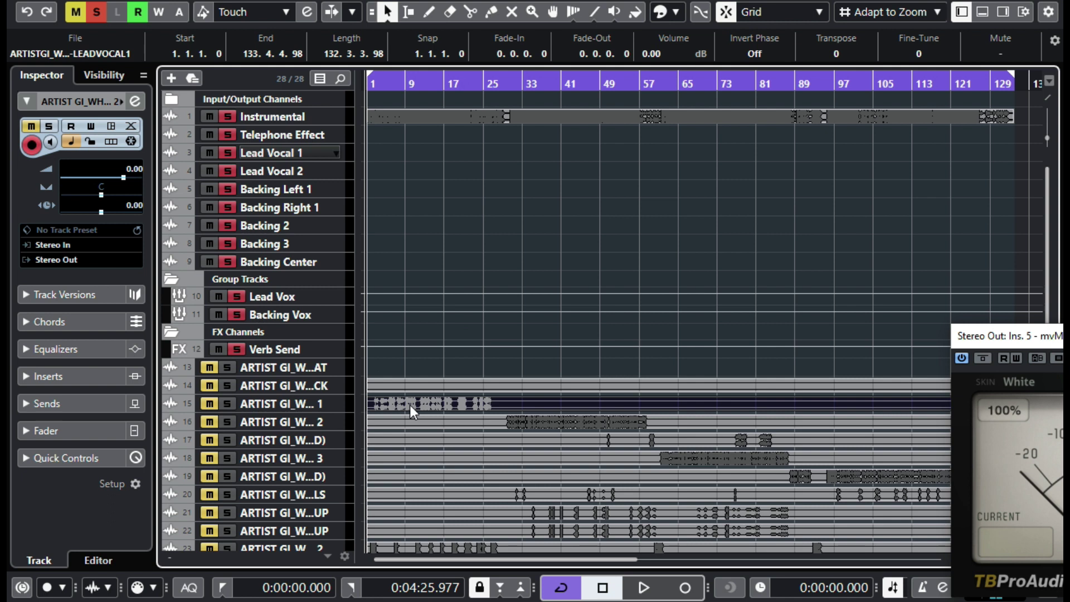
left_click_drag(410, 405, 379, 152)
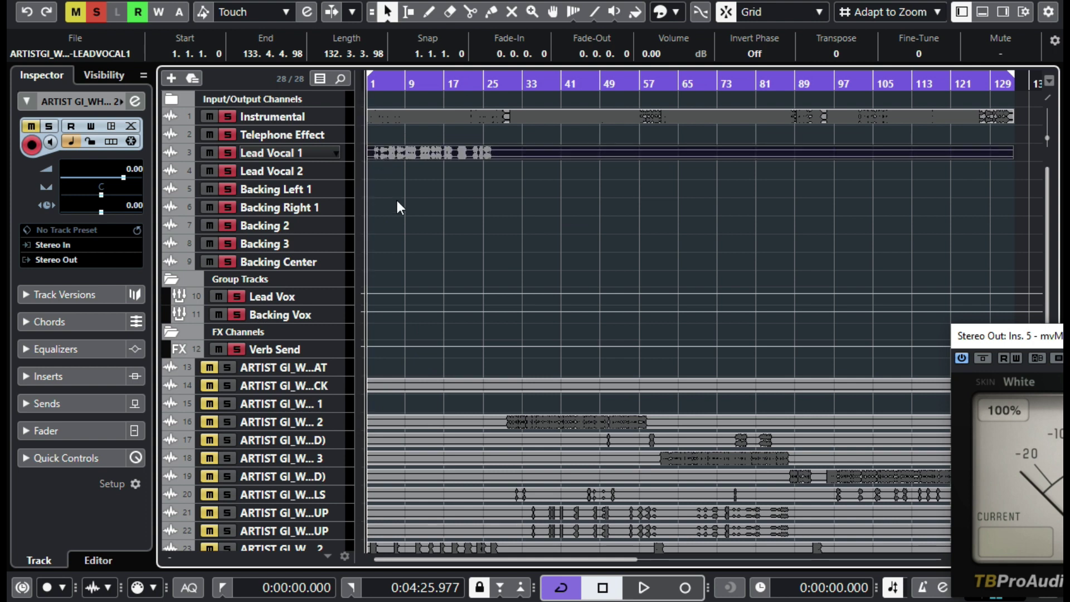
right_click(521, 154)
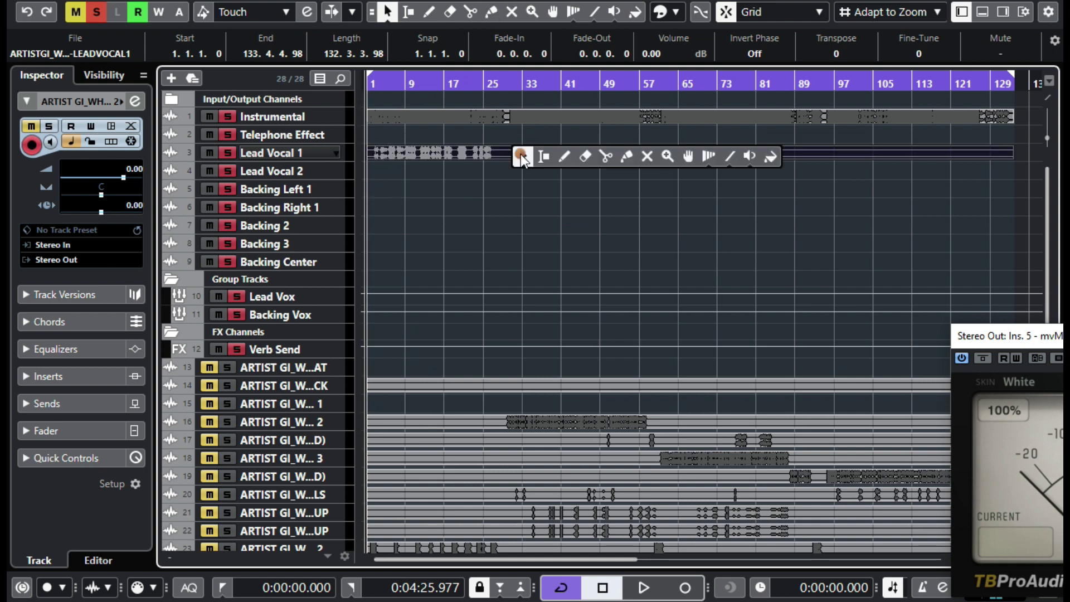
left_click(606, 156)
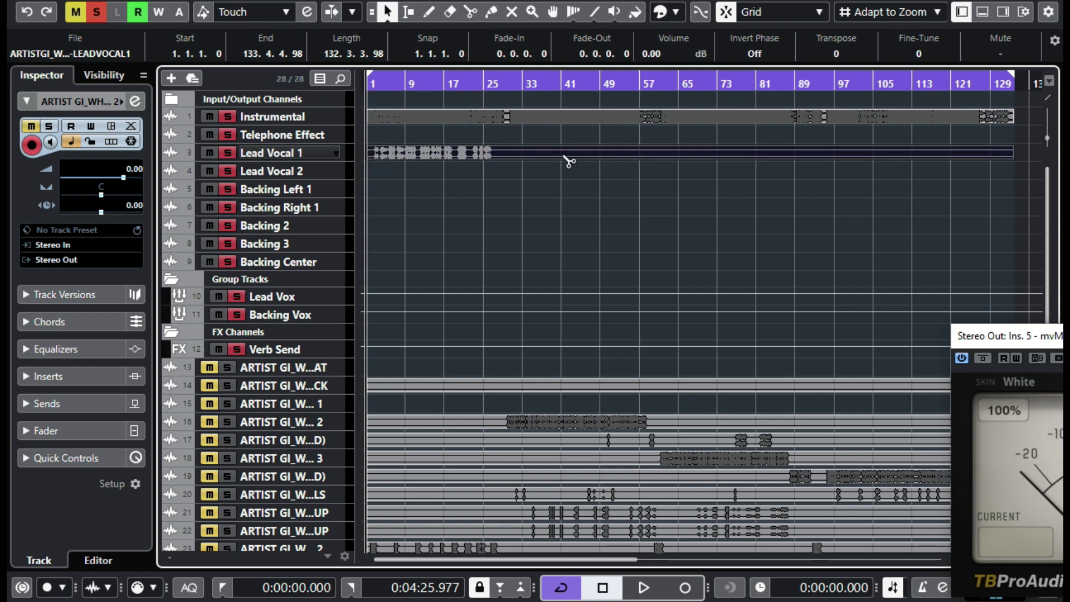
left_click(523, 153)
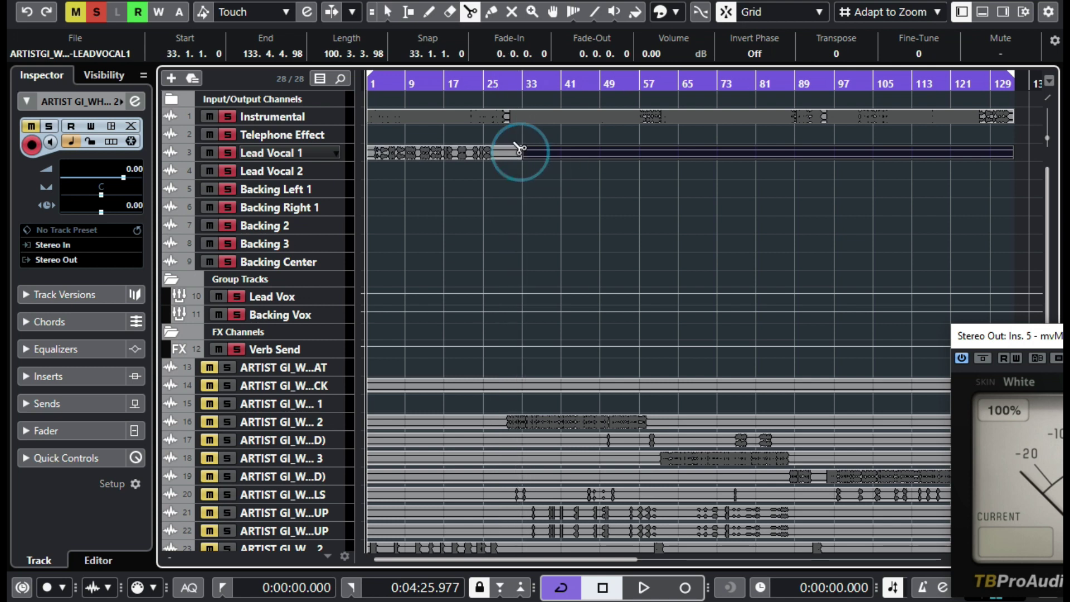
right_click(518, 152)
left_click(579, 147)
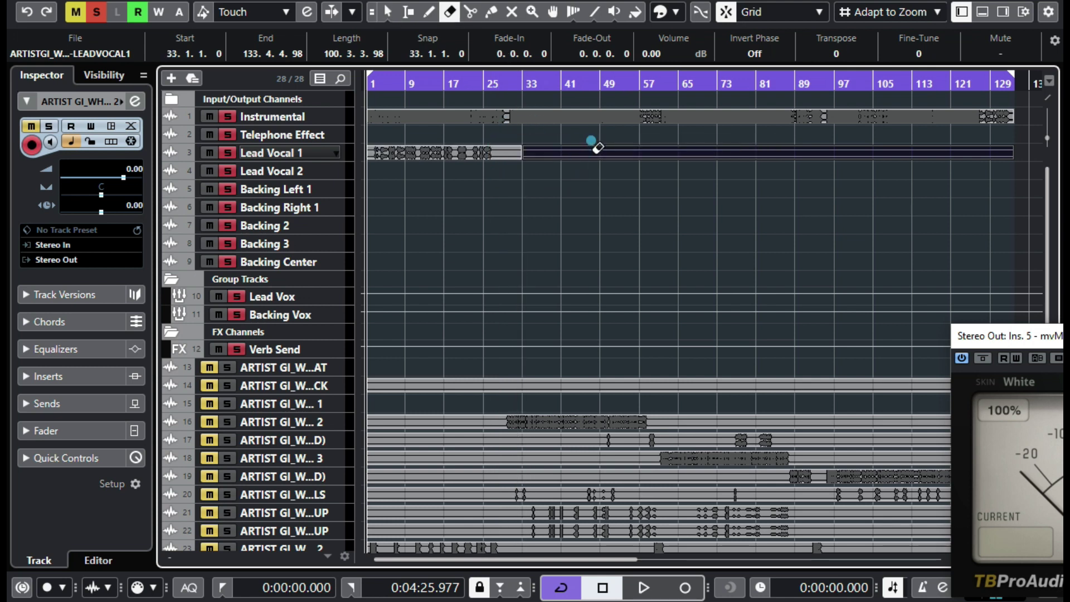
left_click(600, 151)
right_click(603, 155)
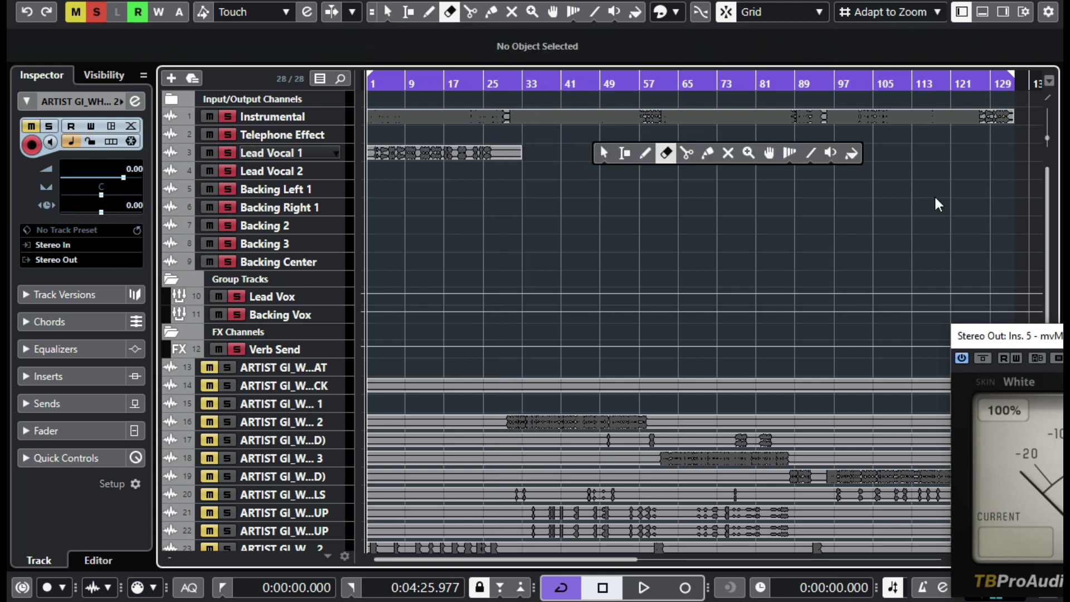
right_click(552, 418)
right_click(550, 411)
left_click(550, 413)
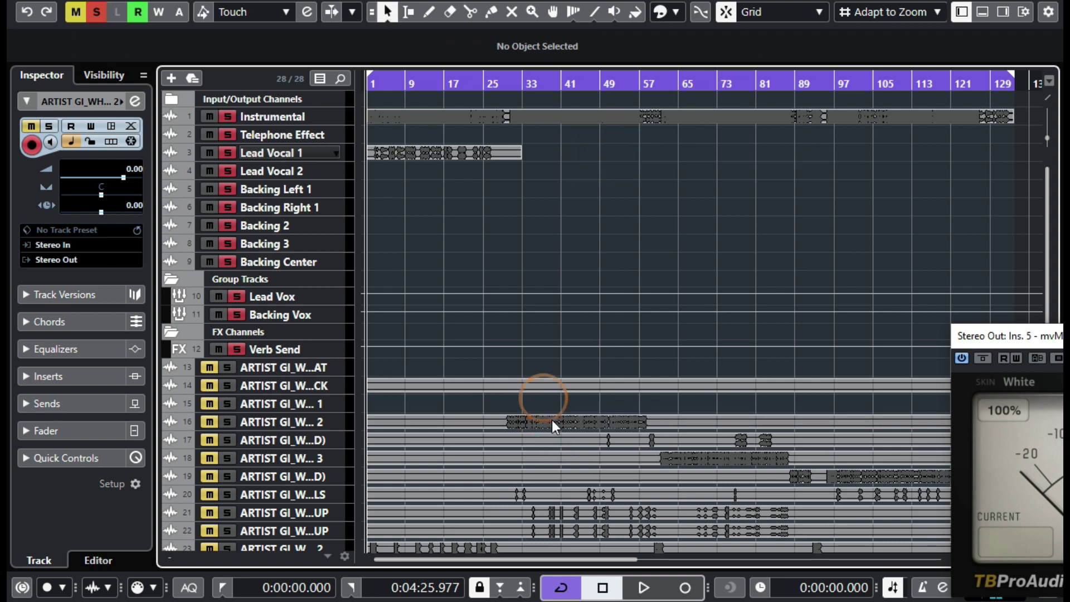
Step: Move the lead vocal 2 stem onto Lead Vocal 2 and split it at bar 25
left_click(552, 422)
left_click_drag(552, 421, 541, 180)
key("3")
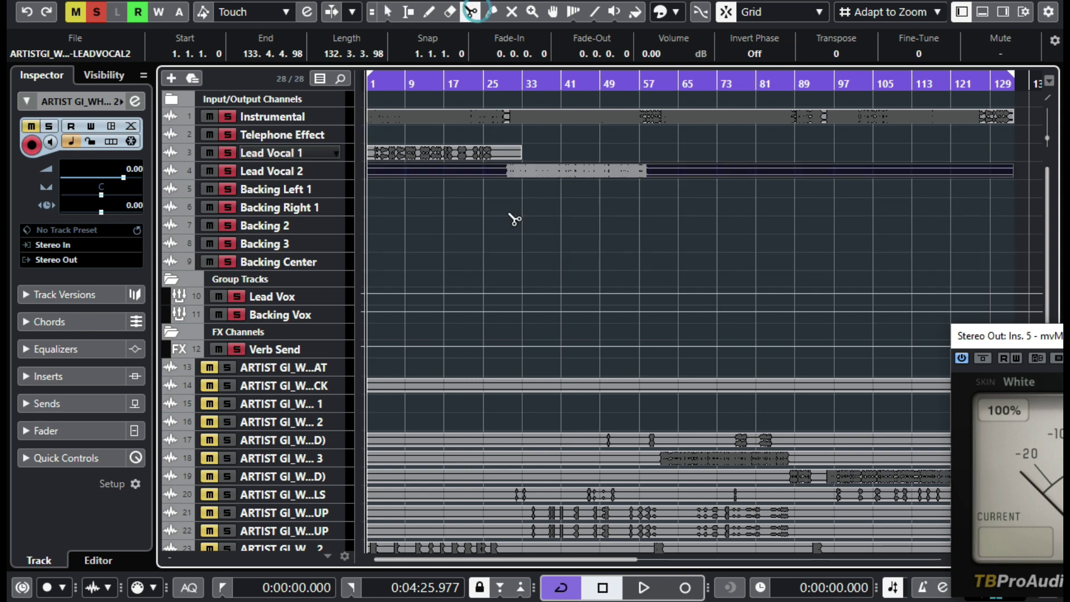
left_click(488, 183)
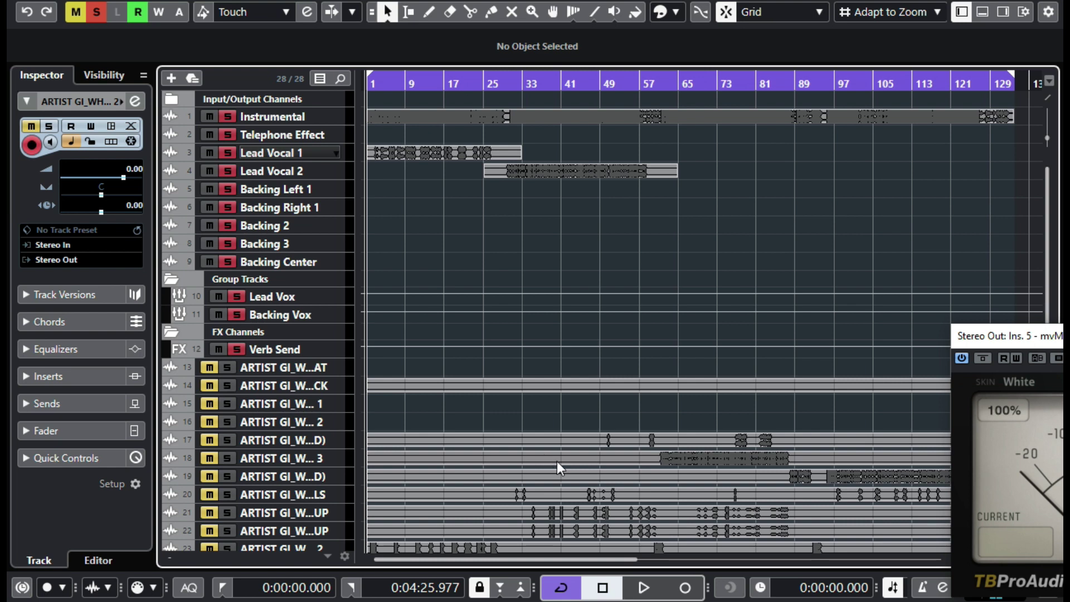
Step: Put the lead vocal 3 stem on Backing 2 and move its bar 57–89 piece onto Lead Vocal 1
left_click_drag(557, 461, 576, 220)
key("3")
left_click(639, 224)
left_click(794, 224)
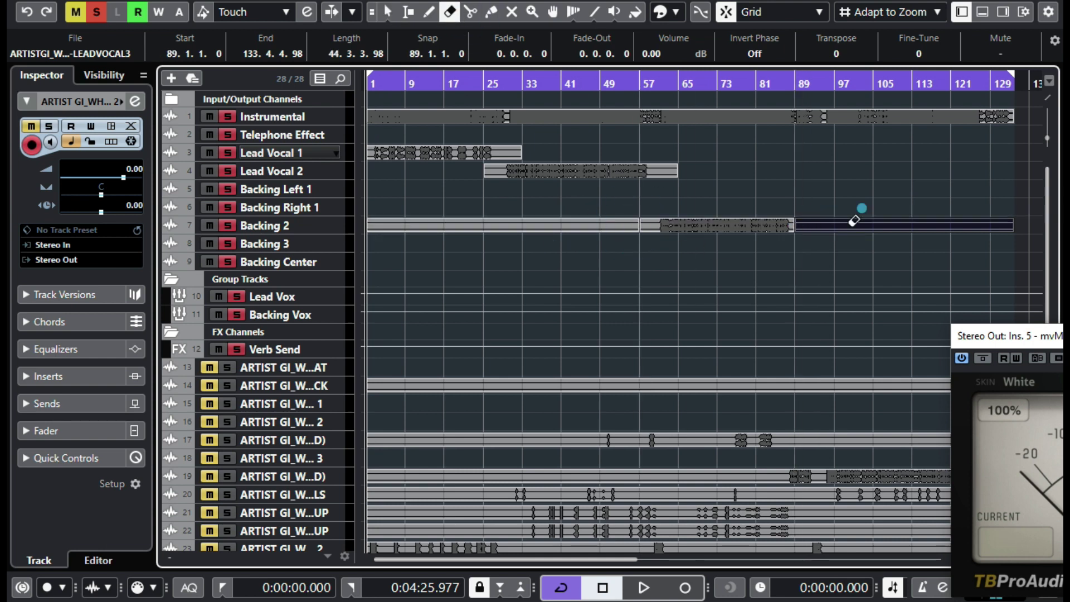
right_click(742, 224)
left_click(681, 223)
left_click_drag(668, 227, 668, 148)
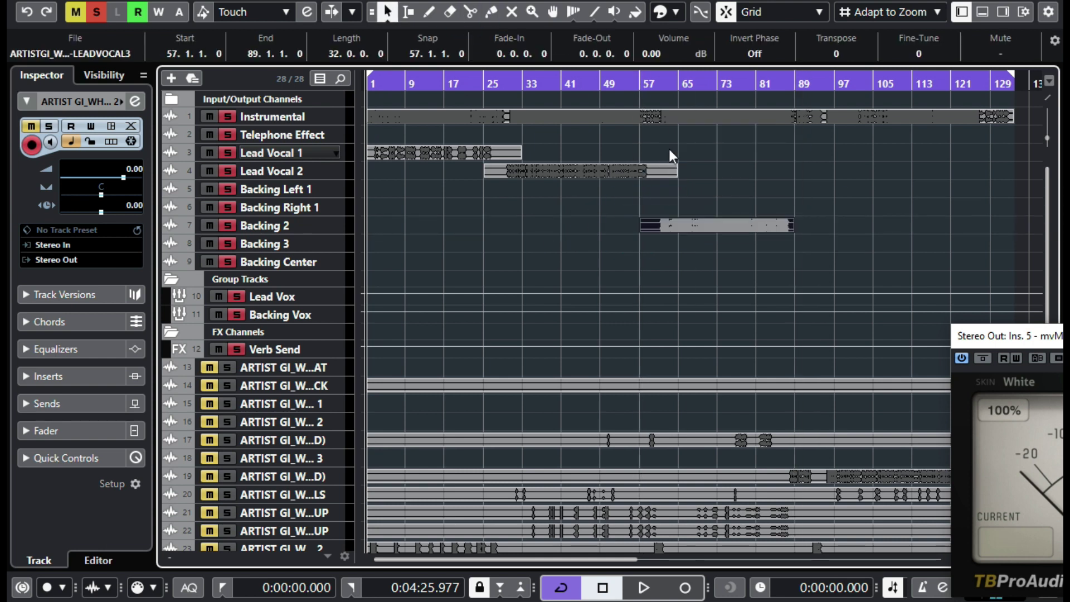
Step: Place track 17's stem on Backing 2, keeping bars 49–65 and 73–89 only
left_click_drag(632, 439, 620, 223)
key("3")
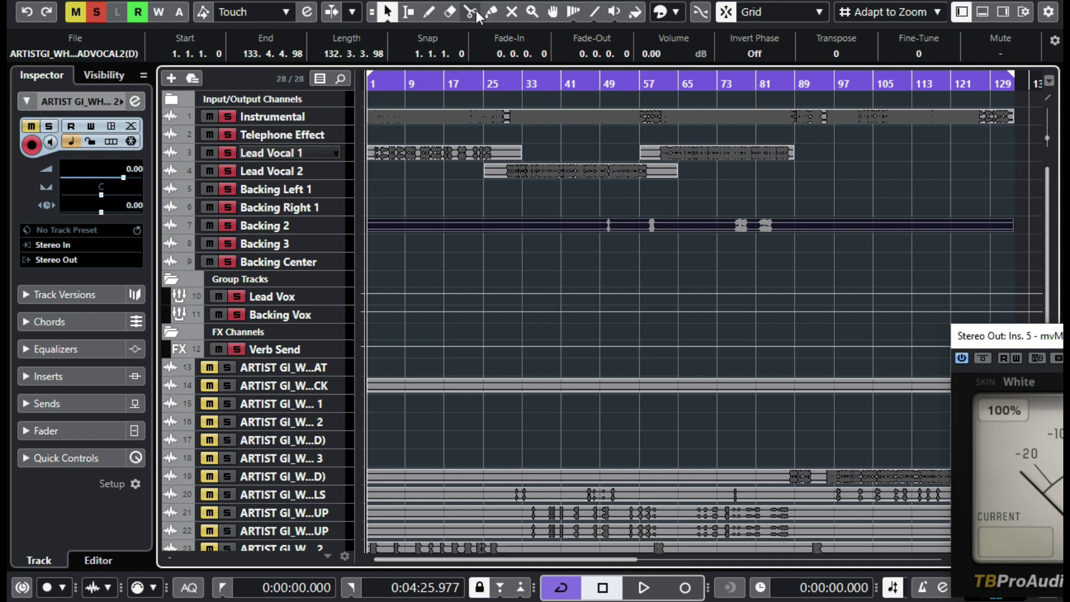
left_click(600, 224)
left_click(794, 224)
key("5")
left_click(529, 221)
left_click(834, 225)
key("3")
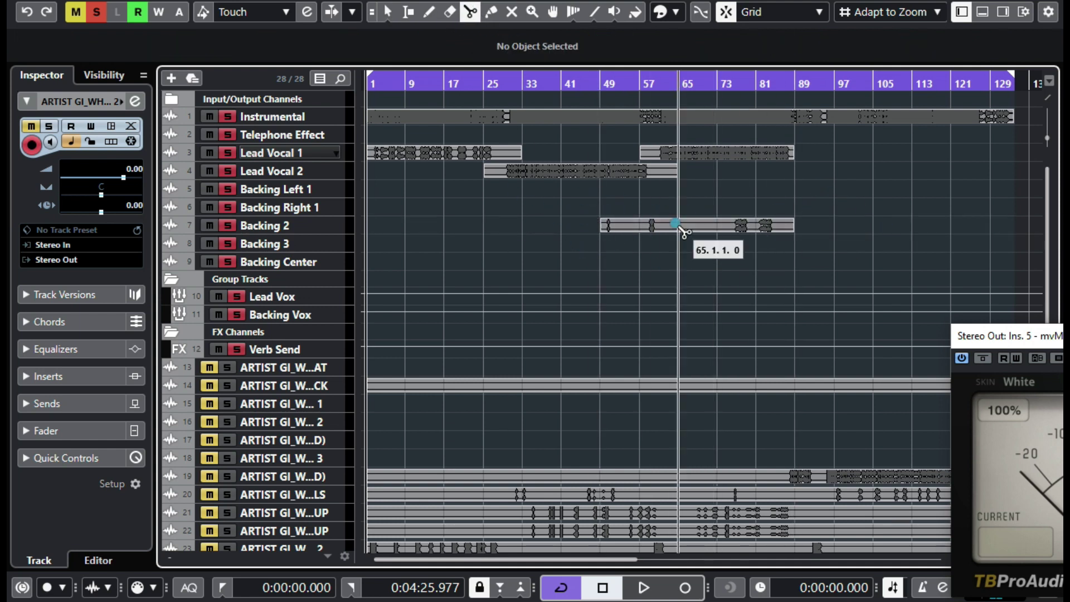
left_click(678, 224)
left_click(717, 224)
key("5")
left_click(696, 224)
key("1")
Step: Place track 19's stem on Backing 3, erase everything before bar 81, and reposition the remaining part
mouse_move(585, 477)
left_mouse_down()
mouse_move(579, 290)
mouse_move(602, 243)
left_mouse_up()
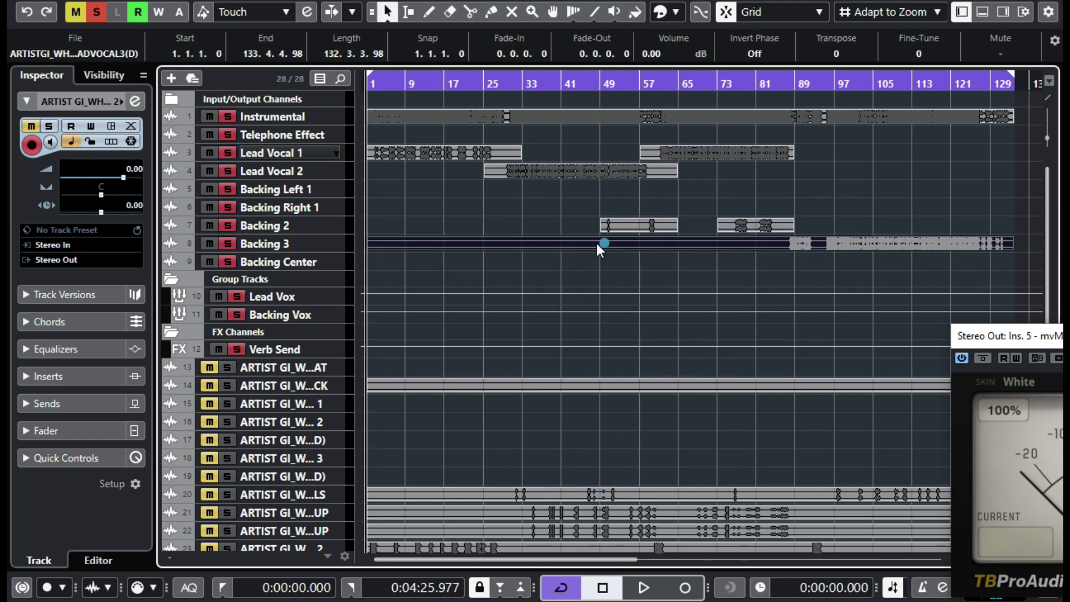
key("3")
left_click(760, 245)
key("5")
left_click(530, 246)
key("1")
left_click_drag(832, 245, 834, 179)
scroll(546, 501, "down", 3)
Step: Move the tracks 21 and 22 stems onto Backing Left 1 and Right 1, trimmed to bars 33–89
left_click(583, 458)
left_click_drag(587, 455, 582, 175)
key("3")
left_click(519, 135)
left_click(679, 146)
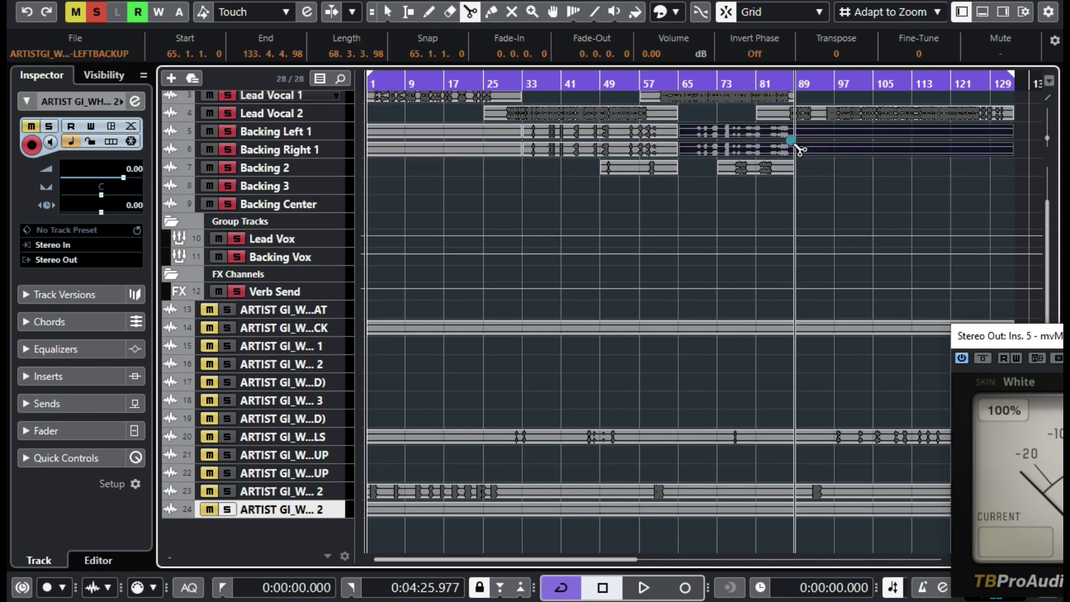
left_click(791, 143)
key("5")
left_click(855, 136)
left_click(491, 149)
left_click(491, 131)
Step: Place a stem on Backing Center, split at bars 33, 57, 65, 89, and erase bars 33–57, 65–89, 97–129
right_click(467, 491)
left_click(468, 463)
left_click_drag(473, 492, 463, 203)
scroll(445, 235, "up", 3)
right_click(510, 273)
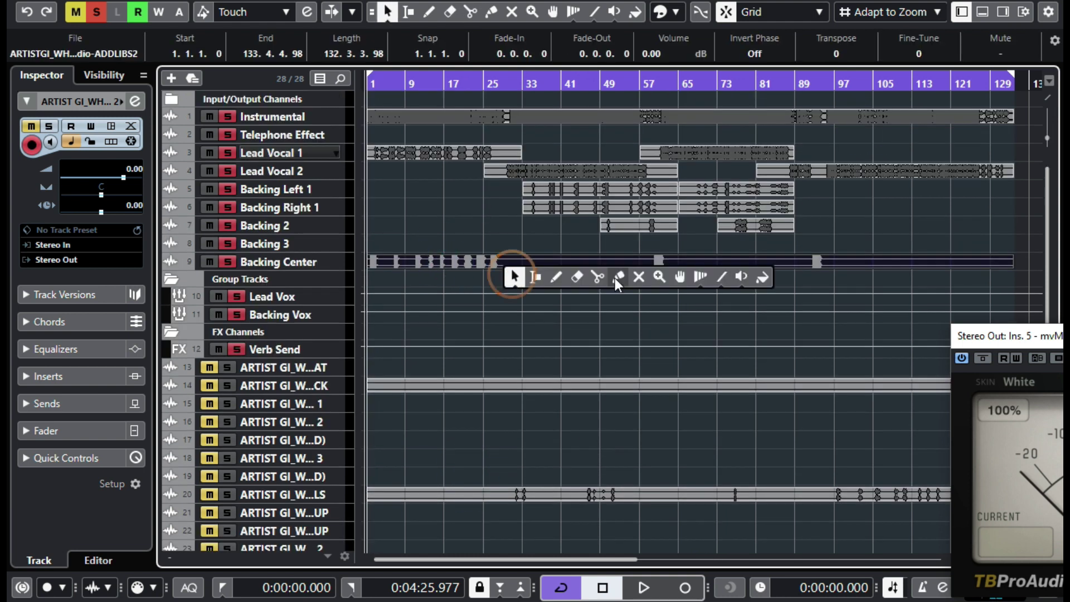
left_click(614, 275)
left_click(523, 264)
left_click(639, 263)
left_click(679, 263)
left_click(794, 264)
key("5")
left_click(728, 260)
left_click(892, 261)
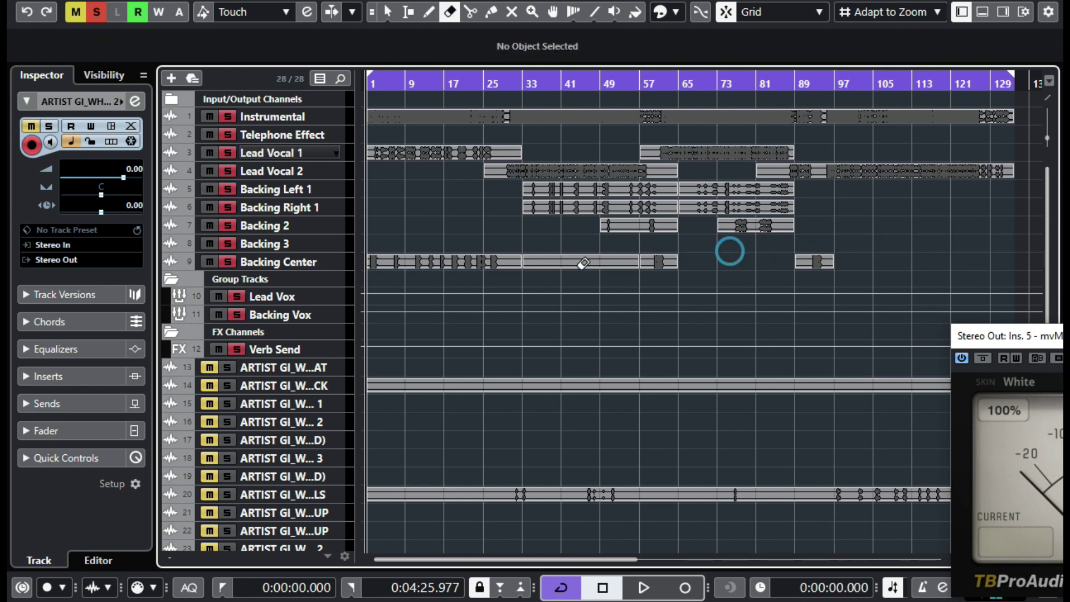
left_click(579, 261)
key("1")
Step: Move track 20's stem onto Backing 3 and cut it down to bars 25–57, 73–81 and 97 onward
left_click_drag(594, 494, 592, 248)
key("3")
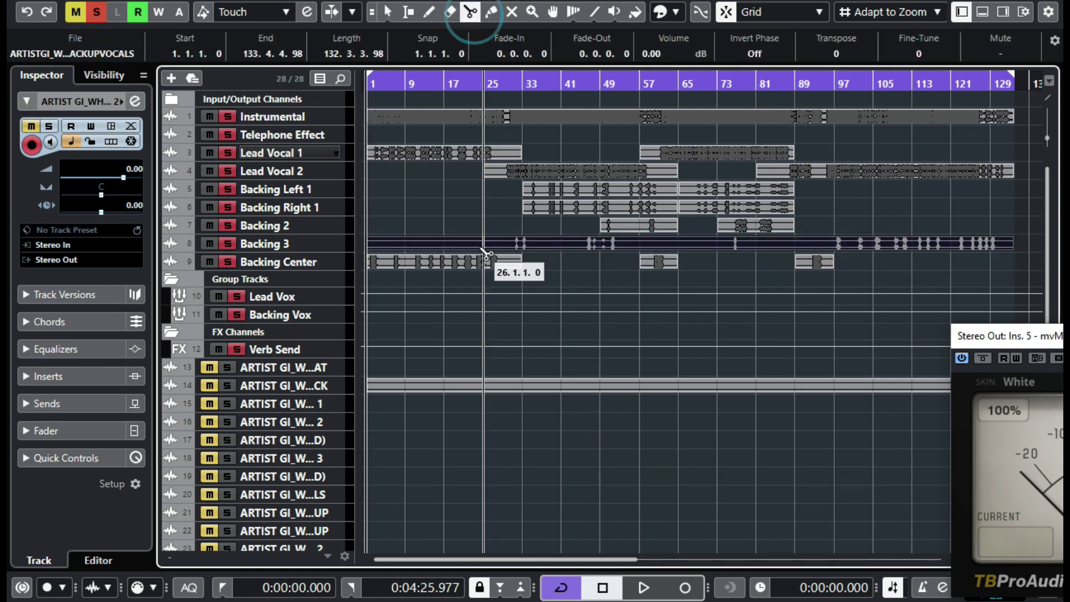
left_click(485, 245)
left_click(559, 246)
left_click(639, 245)
left_click(718, 245)
left_click(753, 245)
left_click(835, 244)
key("5")
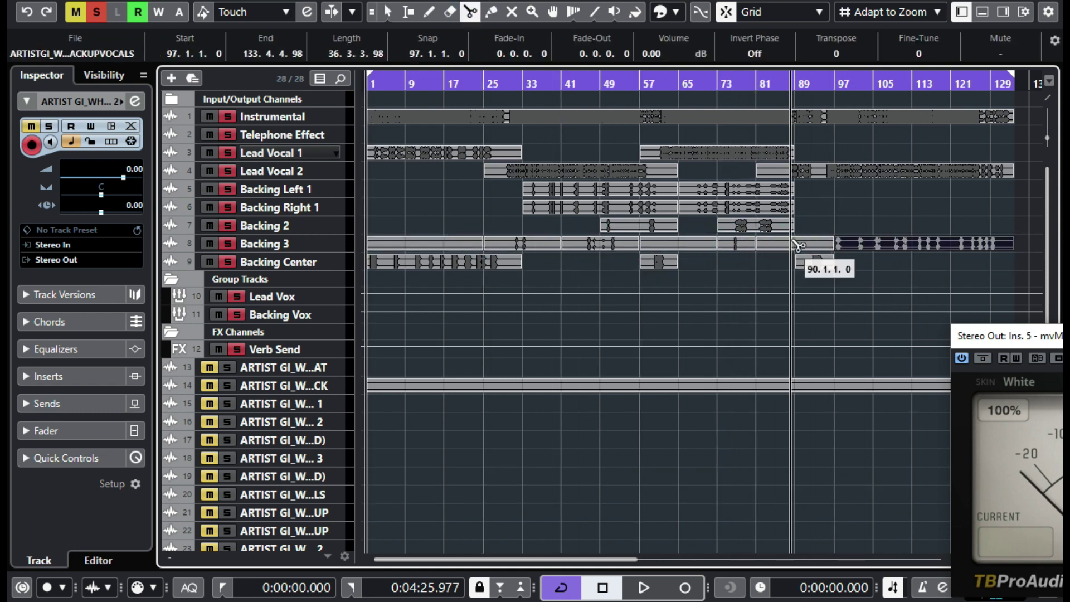
left_click(795, 246)
left_click(674, 243)
left_click(444, 245)
key("1")
Step: Delete the leftover audio event on track 14
left_click(412, 386)
key("Delete")
scroll(441, 457, "down", 2)
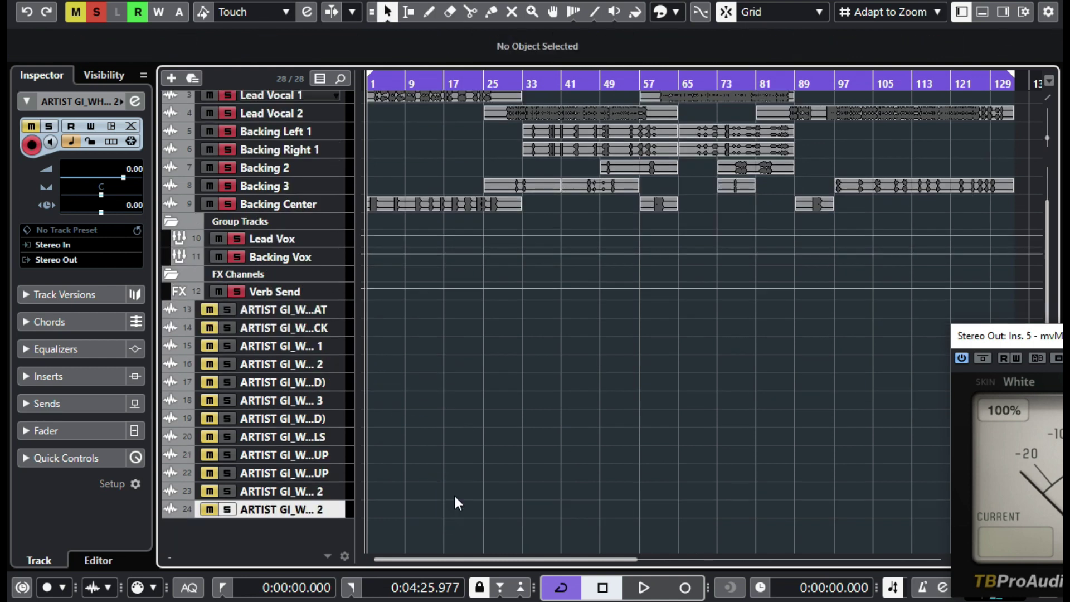
scroll(468, 428, "up", 2)
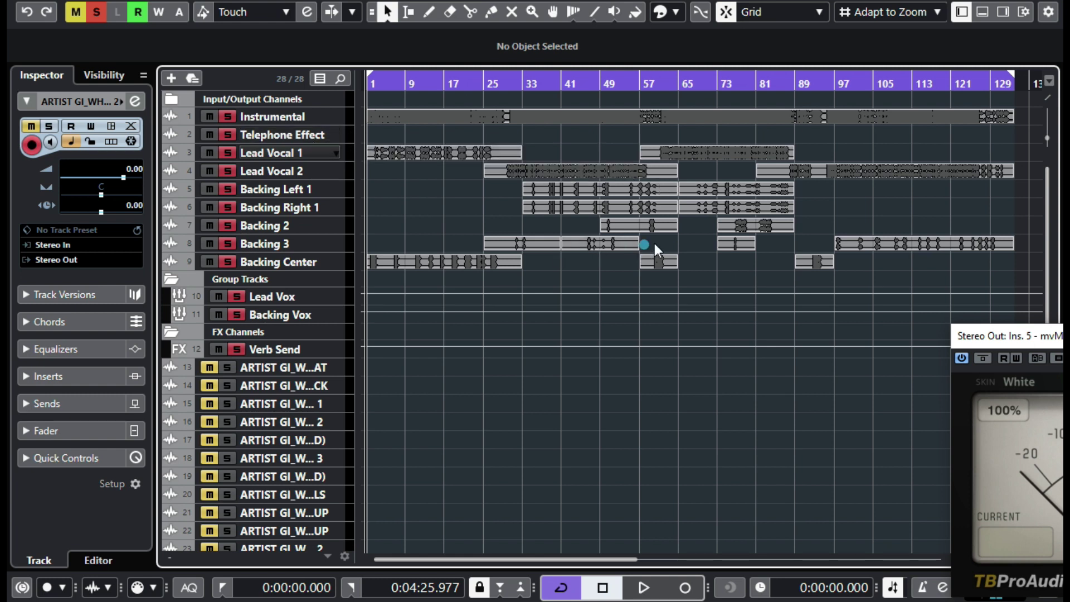
Step: Marquee-select the bar 25–57 Backing 3 events to move them onto the Telephone Effect track
left_click_drag(652, 244, 501, 132)
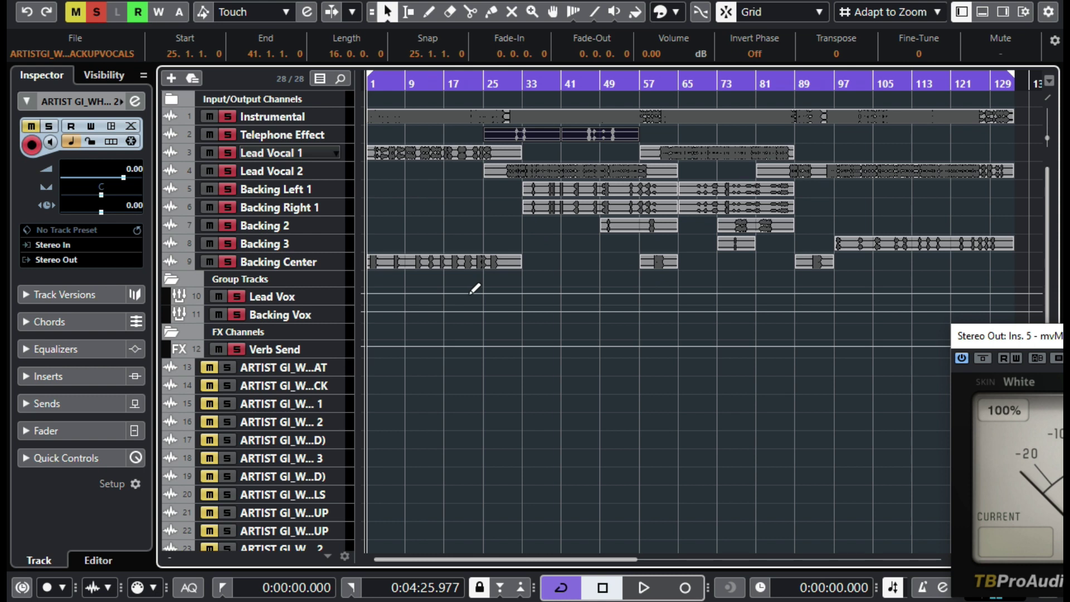
Step: Select the empty ARTIST GI import tracks and delete them with Remove Selected Tracks
left_click(346, 368)
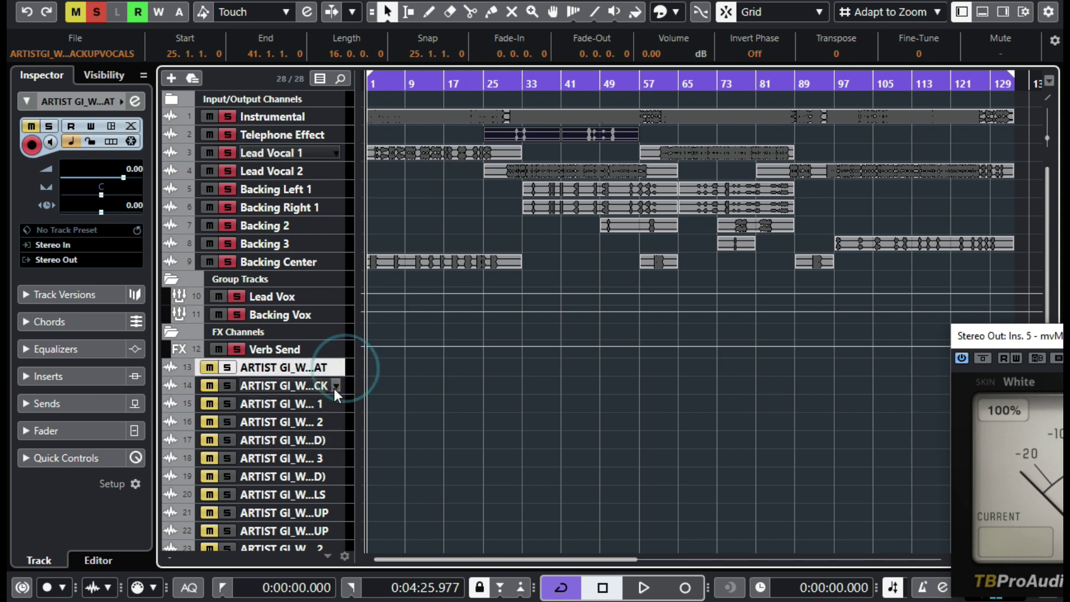
scroll(334, 402, "down", 3)
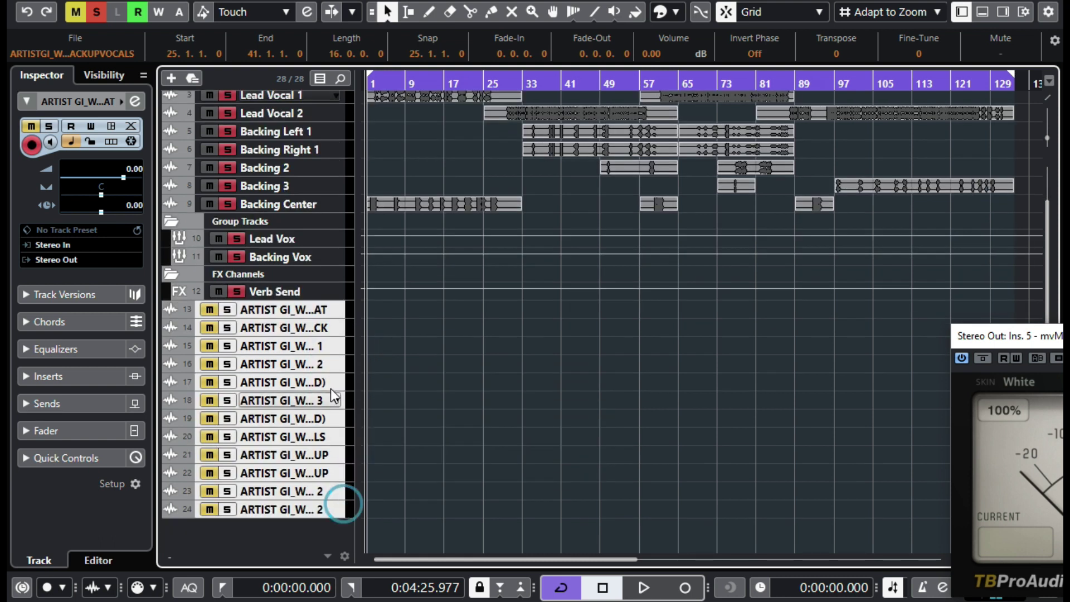
right_click(306, 344)
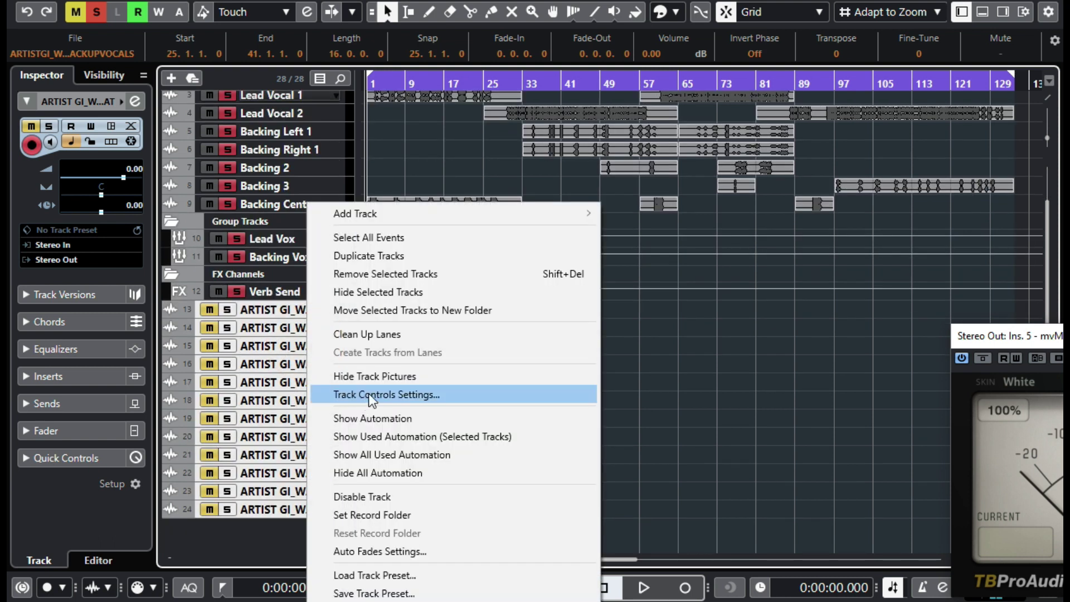
left_click(400, 273)
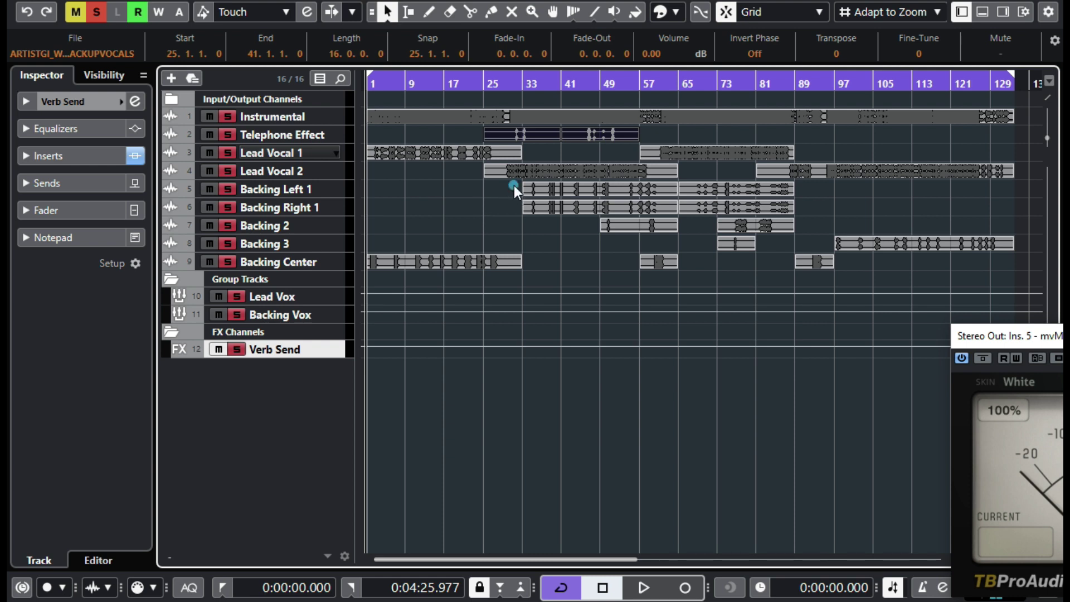
Step: Select the Backing Left and Right events together and lower their volume to -7 dB
left_click_drag(514, 185, 788, 205)
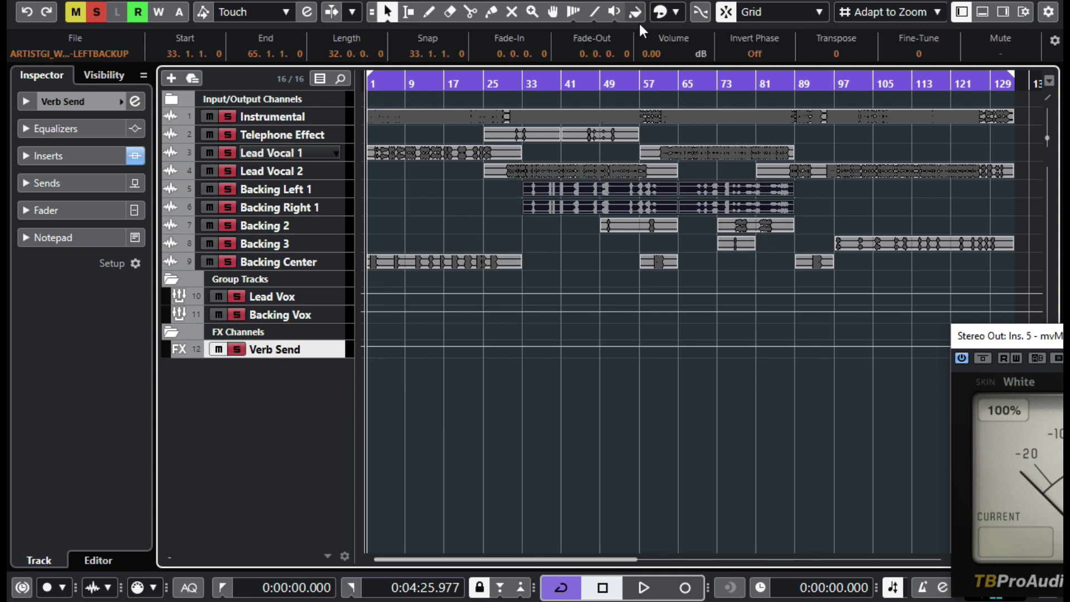
scroll(656, 54, "down", 9)
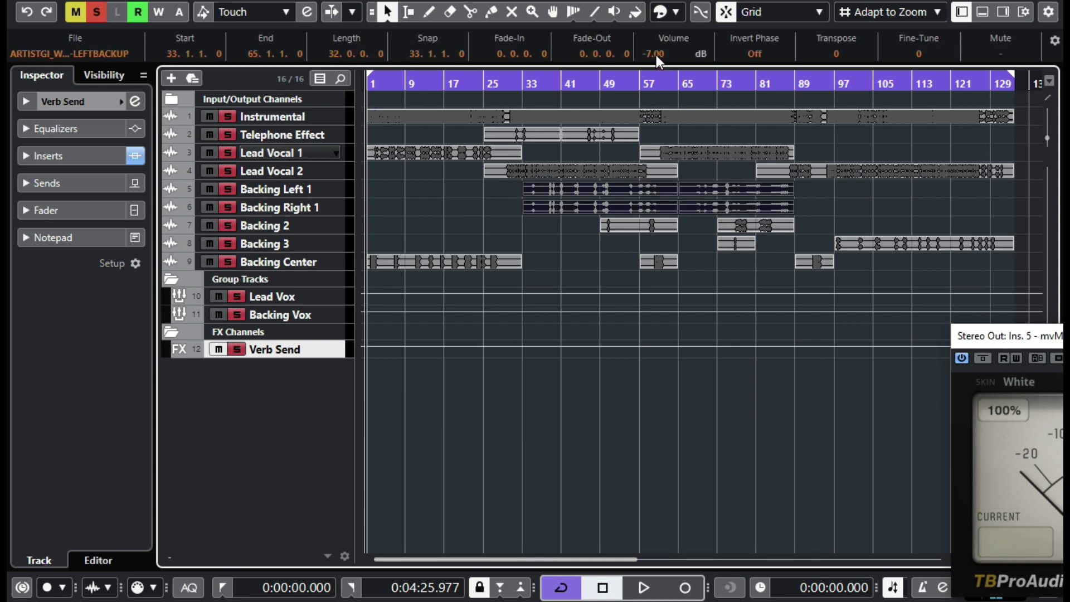
scroll(655, 54, "up", 2)
Step: Lower the volume of the Backing Center events, the Backing 2 bar 73–89 and bar 49 events, and the Backing 3 bar 73 event
left_click(544, 240)
left_click(480, 262)
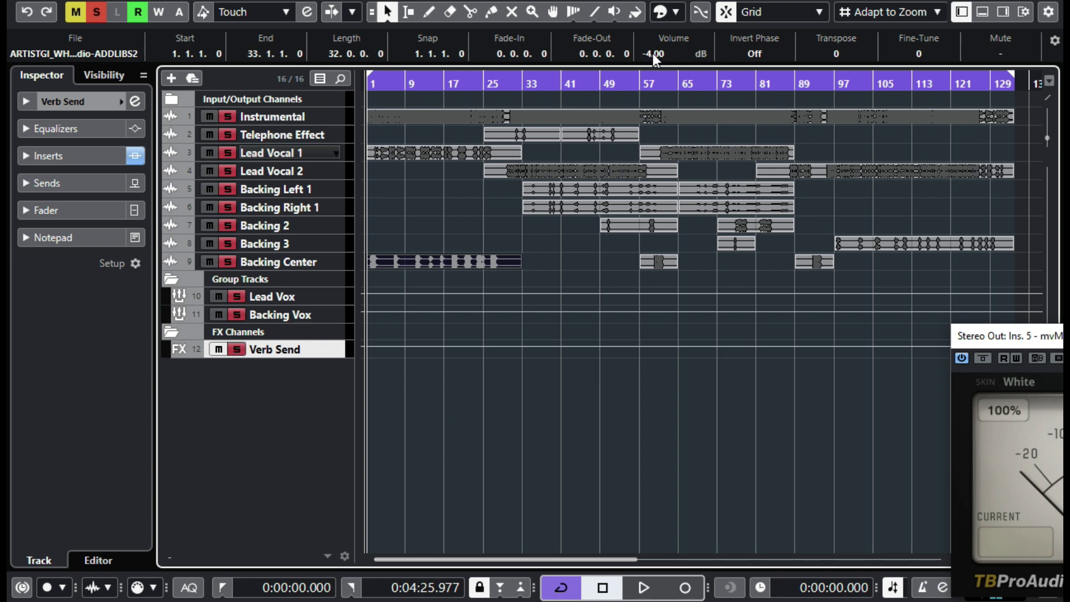
left_click(693, 236)
left_click(786, 224)
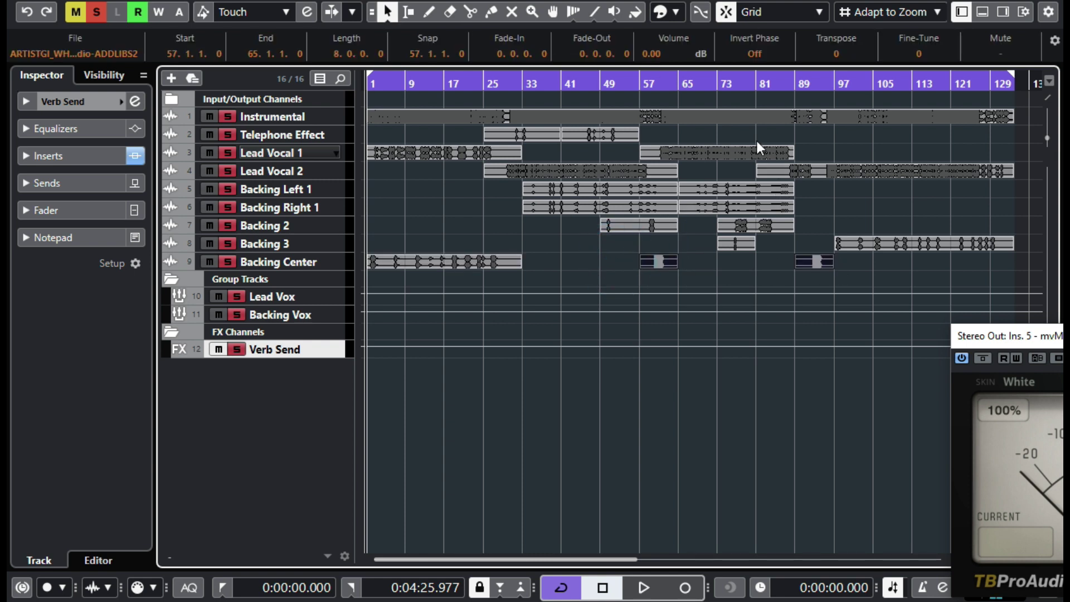
scroll(646, 54, "down", 5)
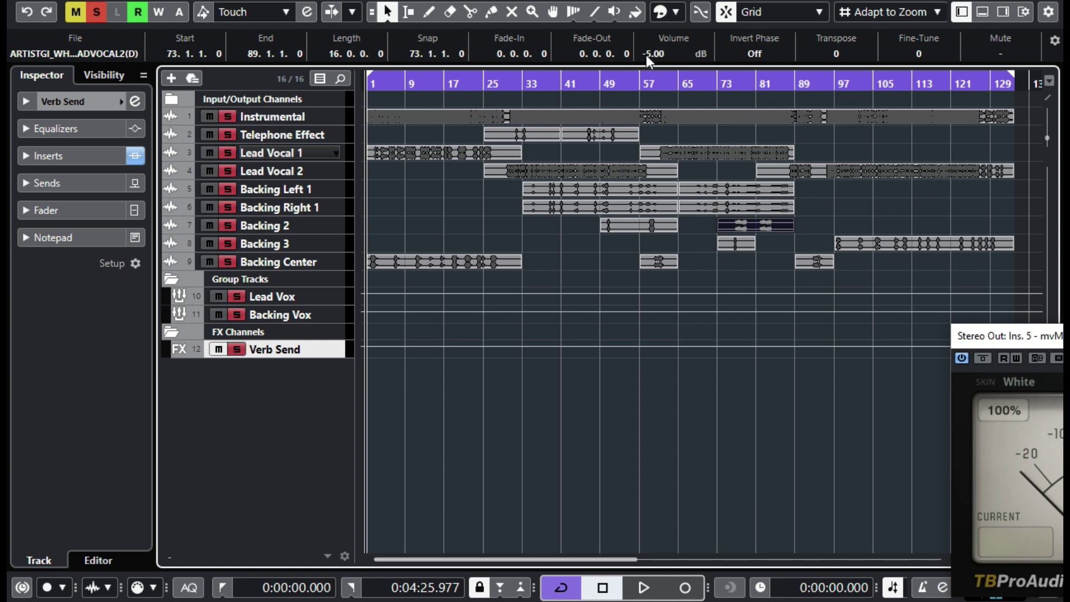
scroll(646, 54, "up", 2)
left_click(733, 246)
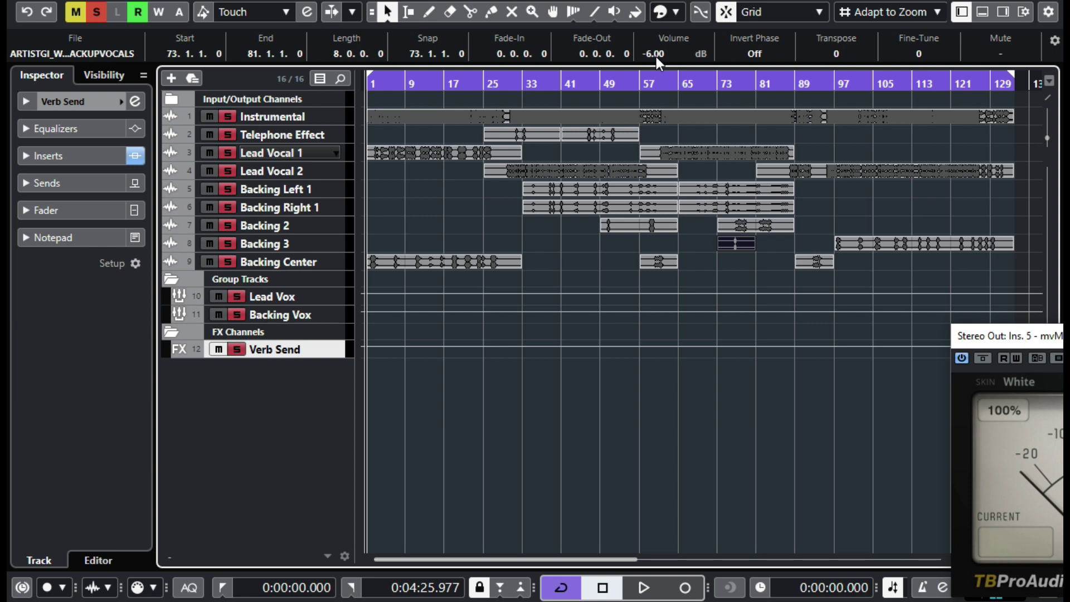
left_click(663, 223)
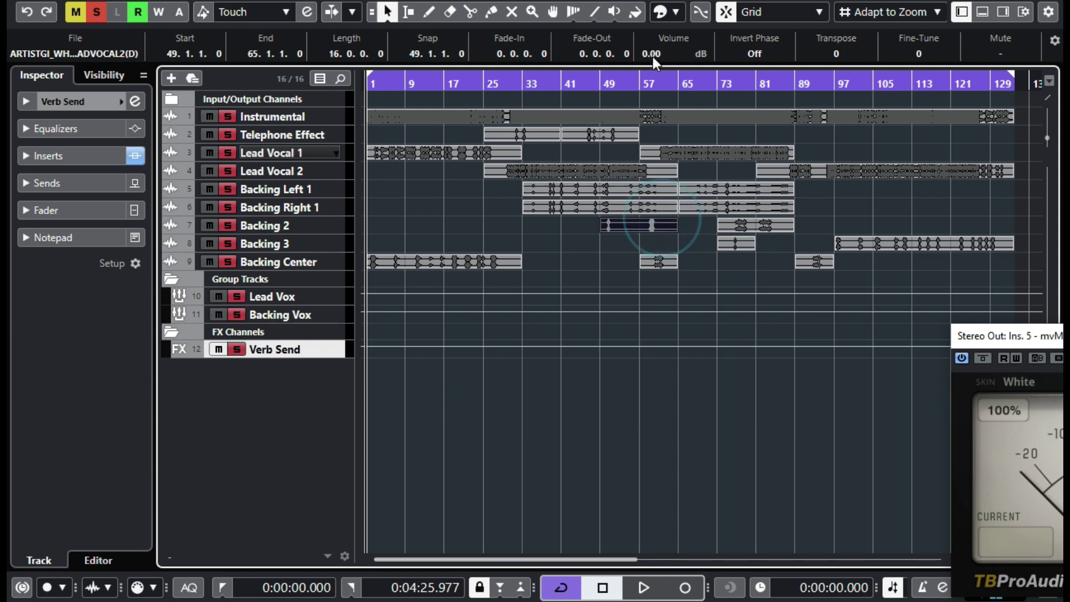
Step: Turn the bar-49 Backing 2 event down to -6 dB and play the arrangement to hear the balance
scroll(652, 54, "down", 2)
key("space")
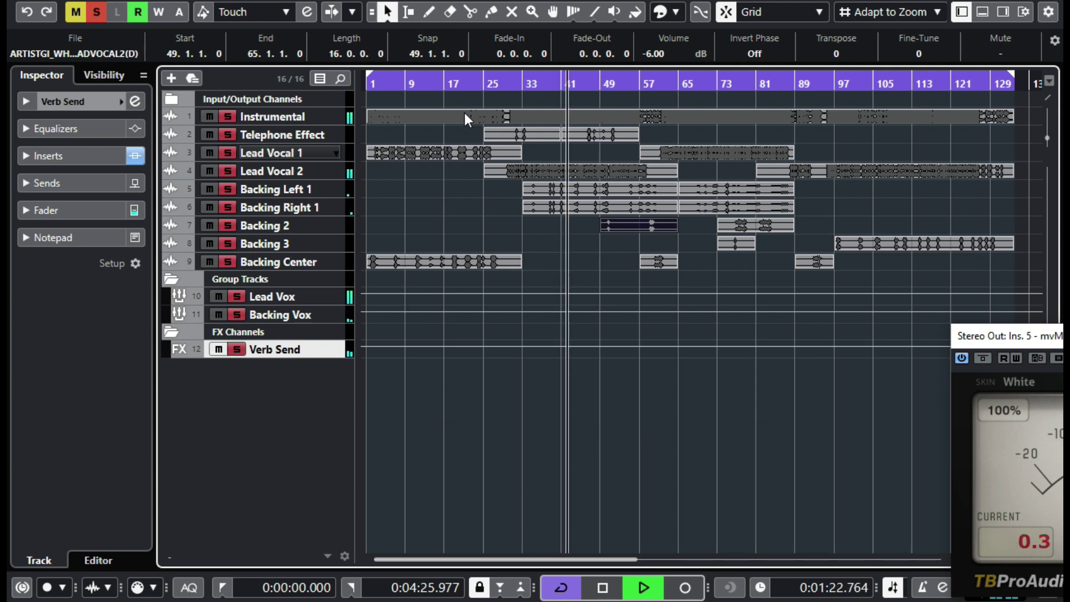
key("space")
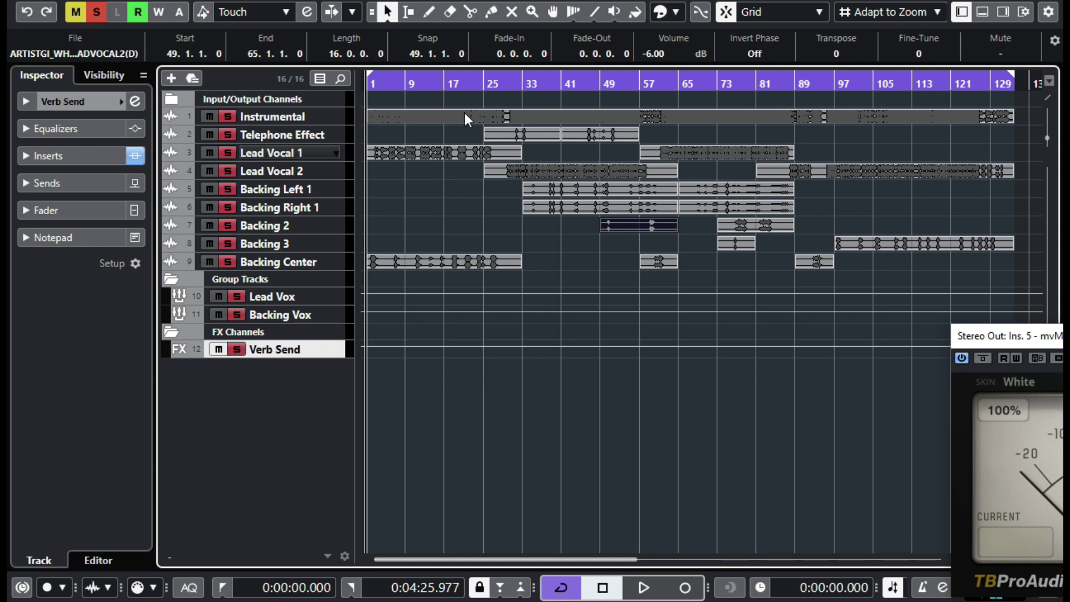
Step: Show the Lead Vox channel settings with its Gate-to-Chorus insert chain, inspecting the Gate plugin
left_click(338, 298)
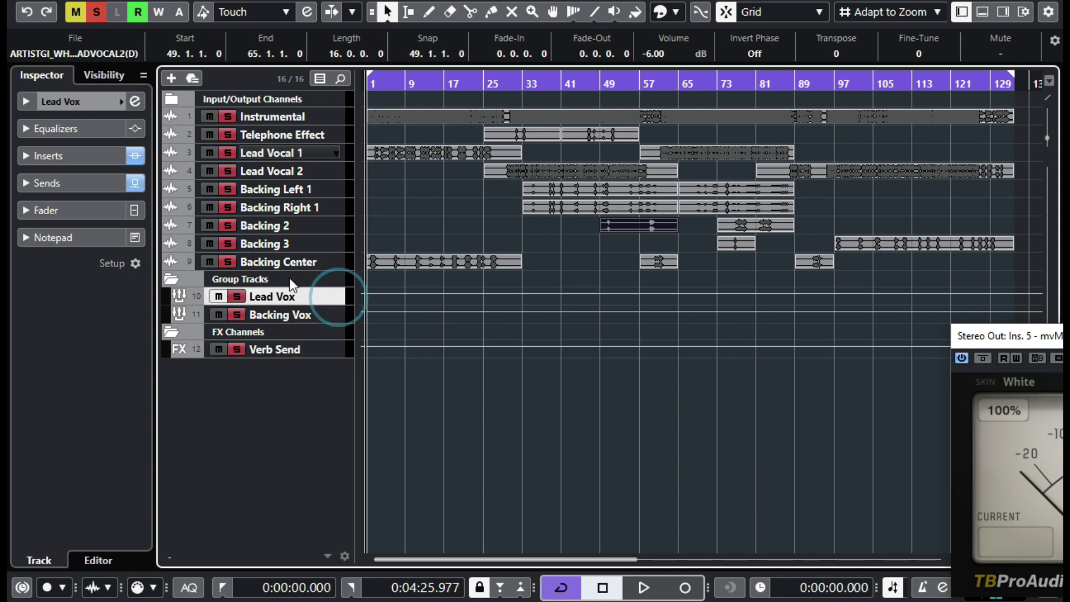
left_click(134, 101)
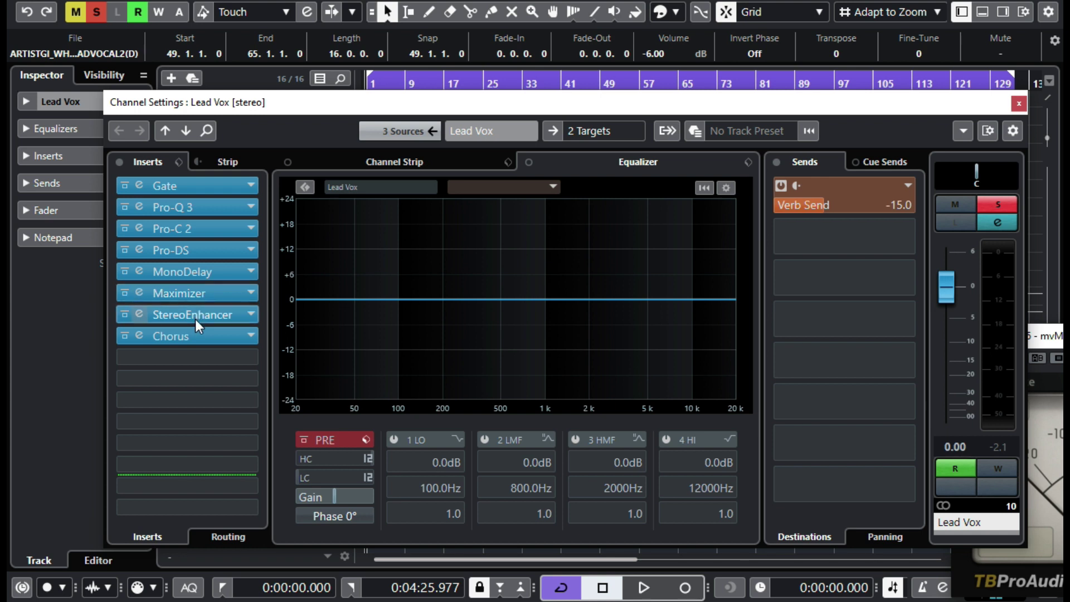
double_click(189, 185)
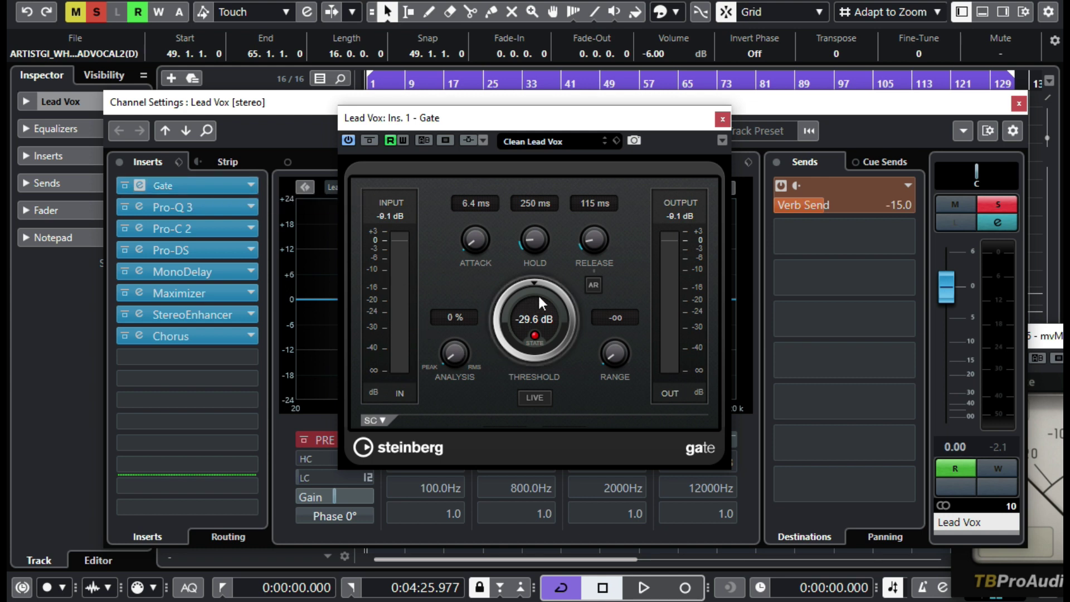
left_click(722, 119)
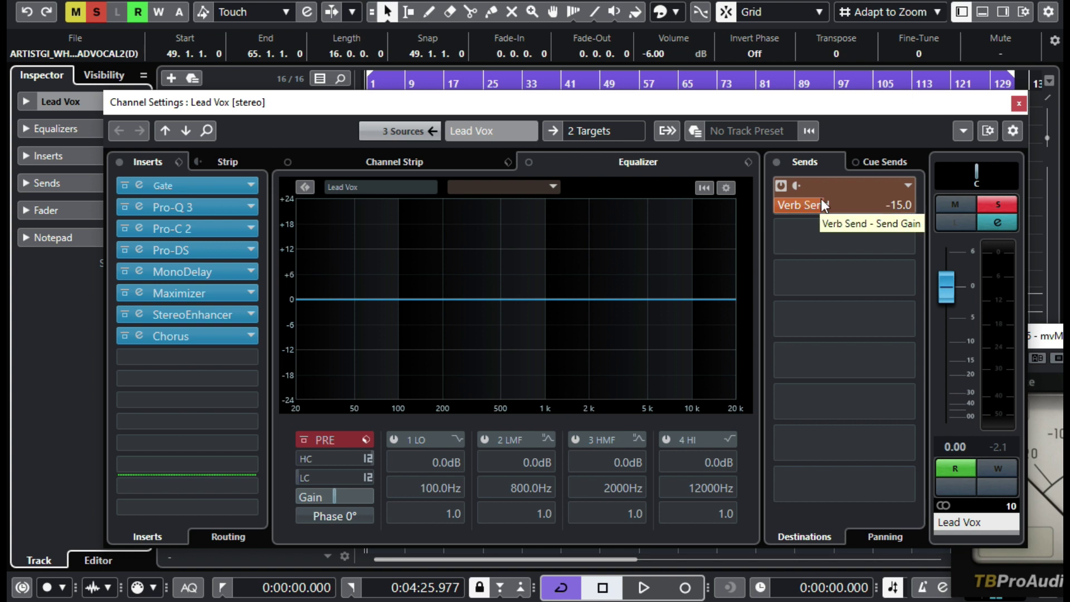
Step: Close the Lead Vox channel settings and put the playhead near bar 28 (0:00:54)
left_click(1018, 103)
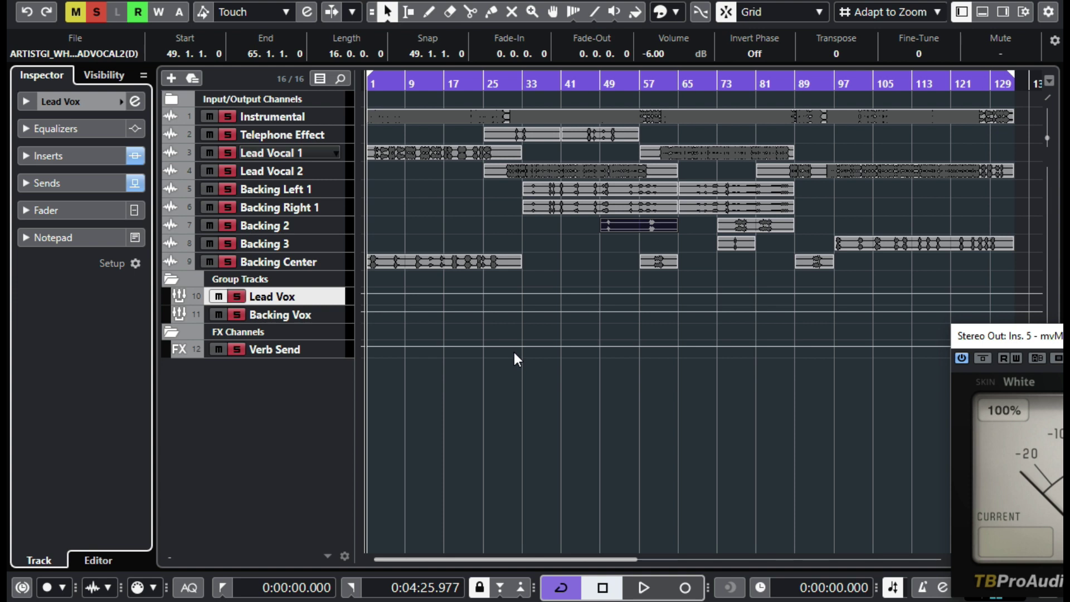
left_click(498, 82)
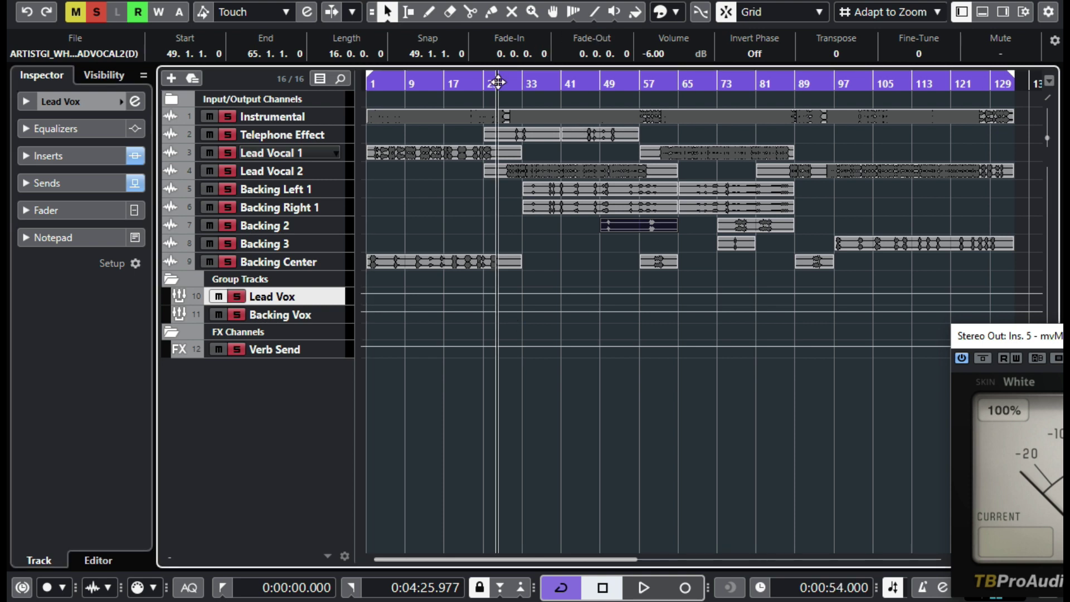